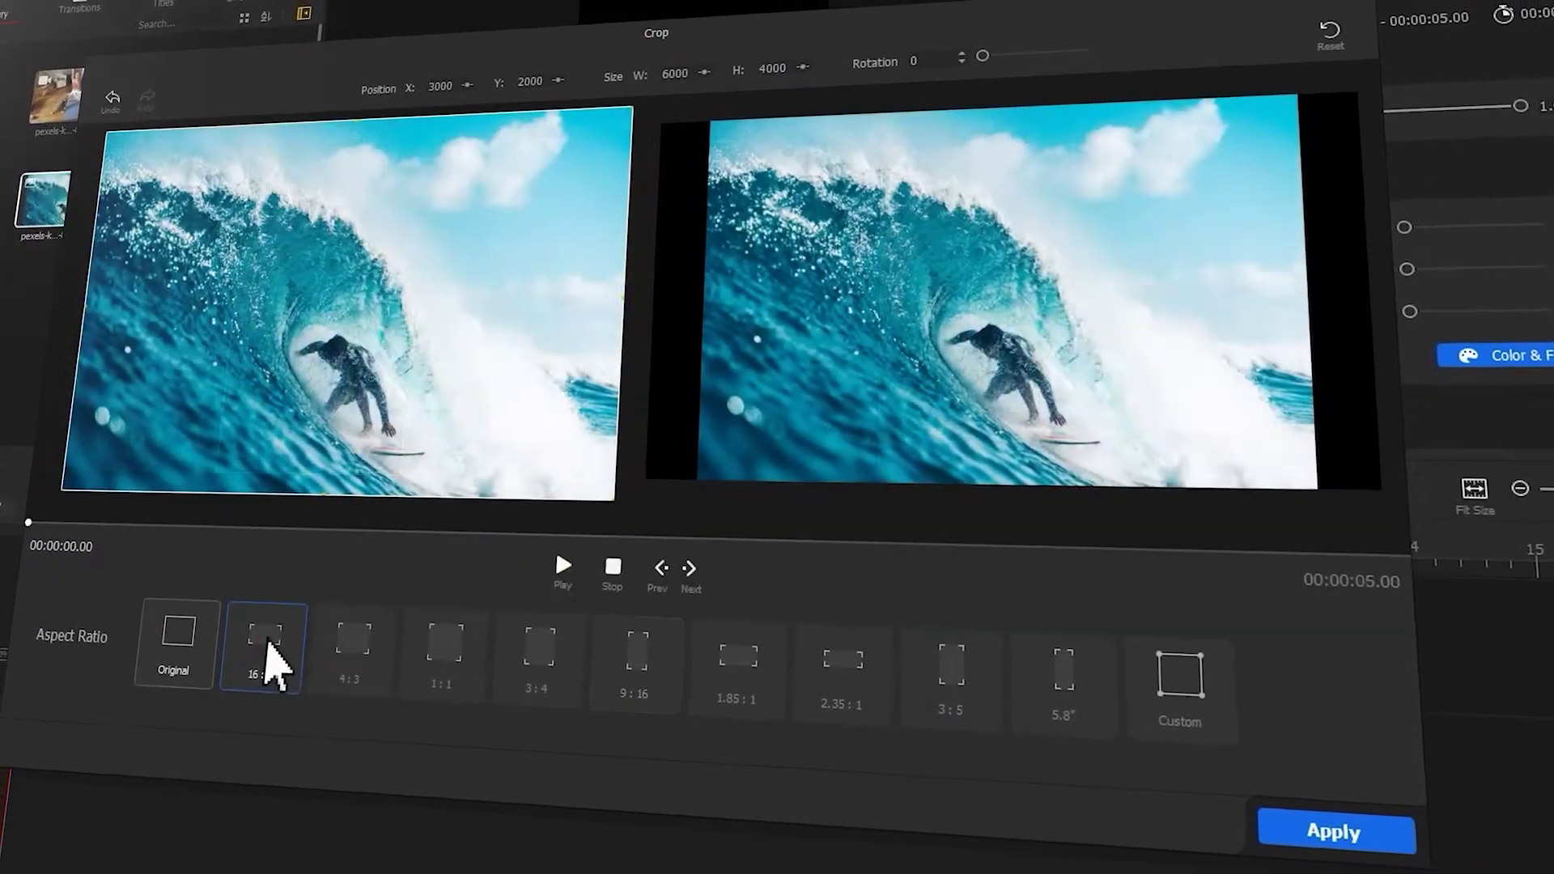
Lock the crop box to 16:9 and drag it to frame the surfer.
click(264, 660)
drag(324, 132, 374, 152)
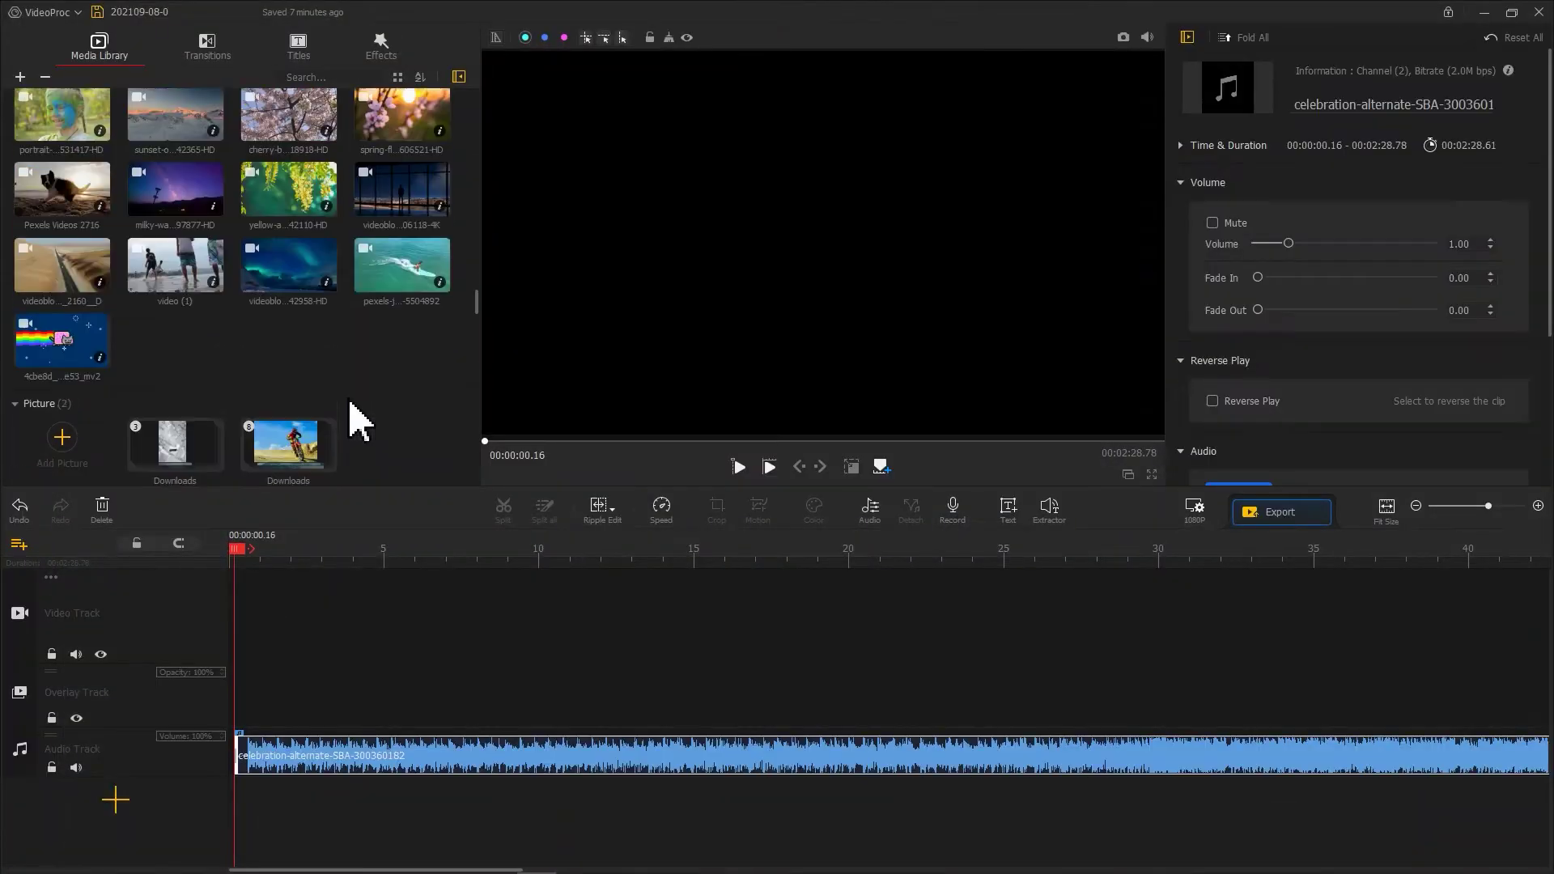
scroll(347, 417, up, 2)
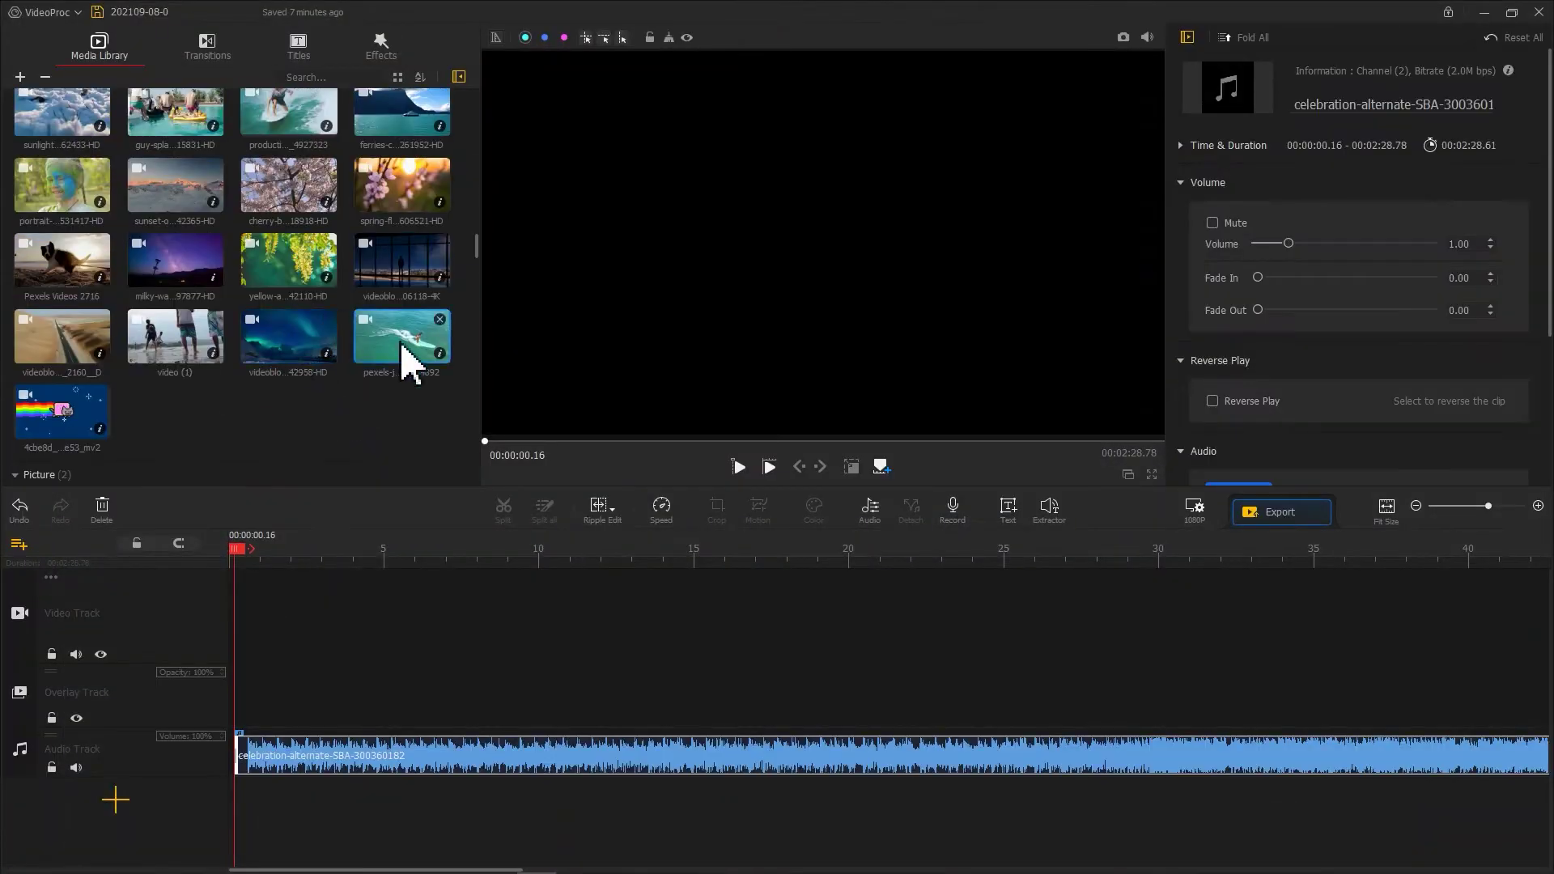
Place the surf clip, the second surf clip and two pool clips along the video track.
drag(409, 348, 268, 607)
scroll(243, 365, up, 2)
drag(401, 216, 414, 608)
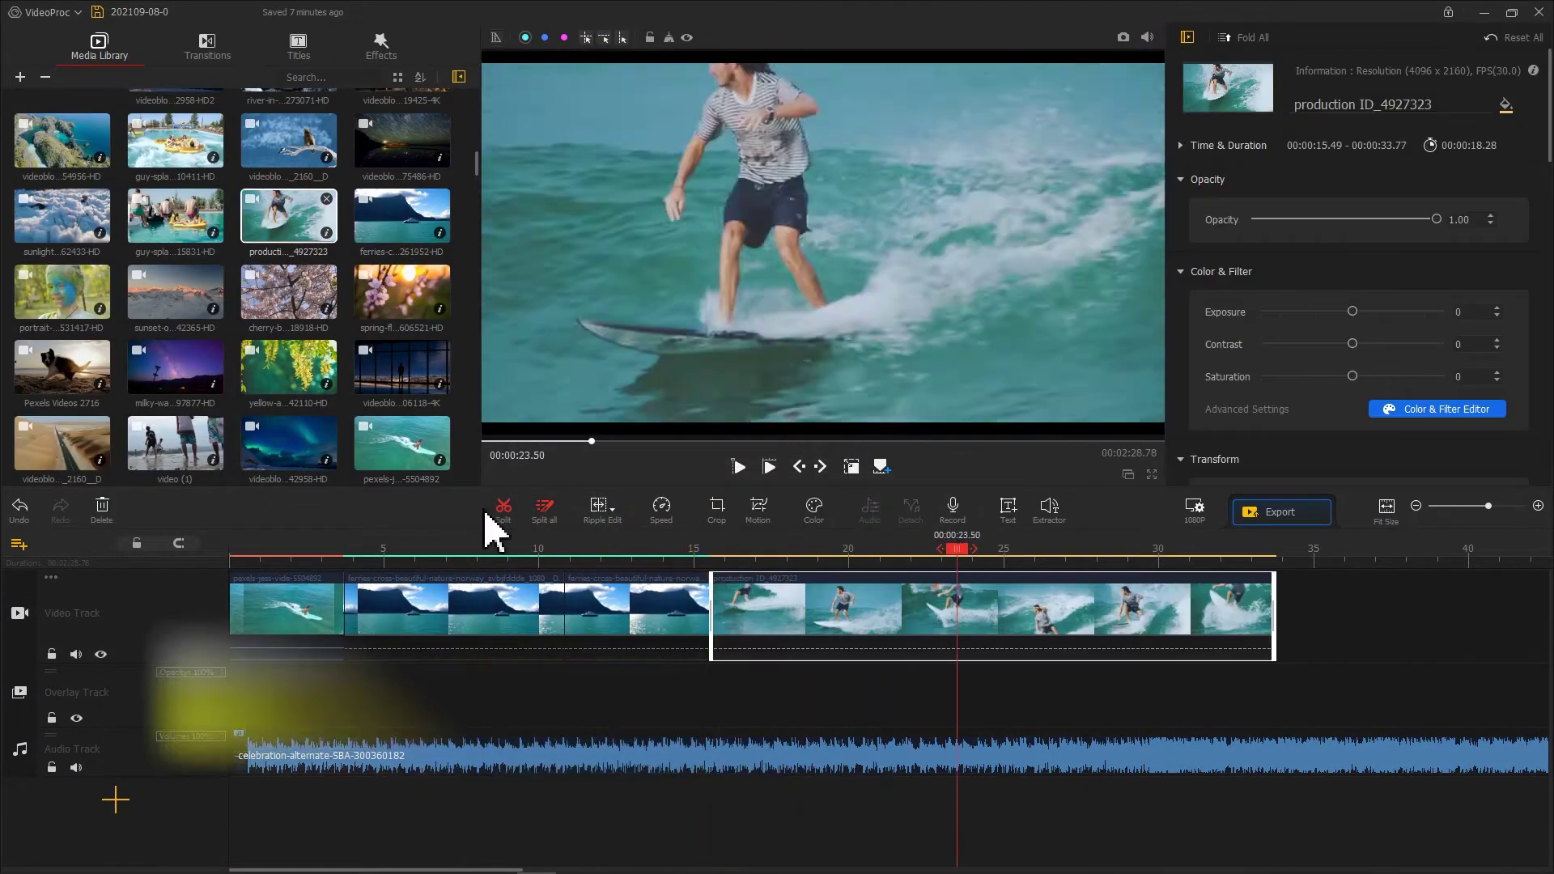
drag(288, 217, 1014, 656)
drag(175, 207, 1215, 590)
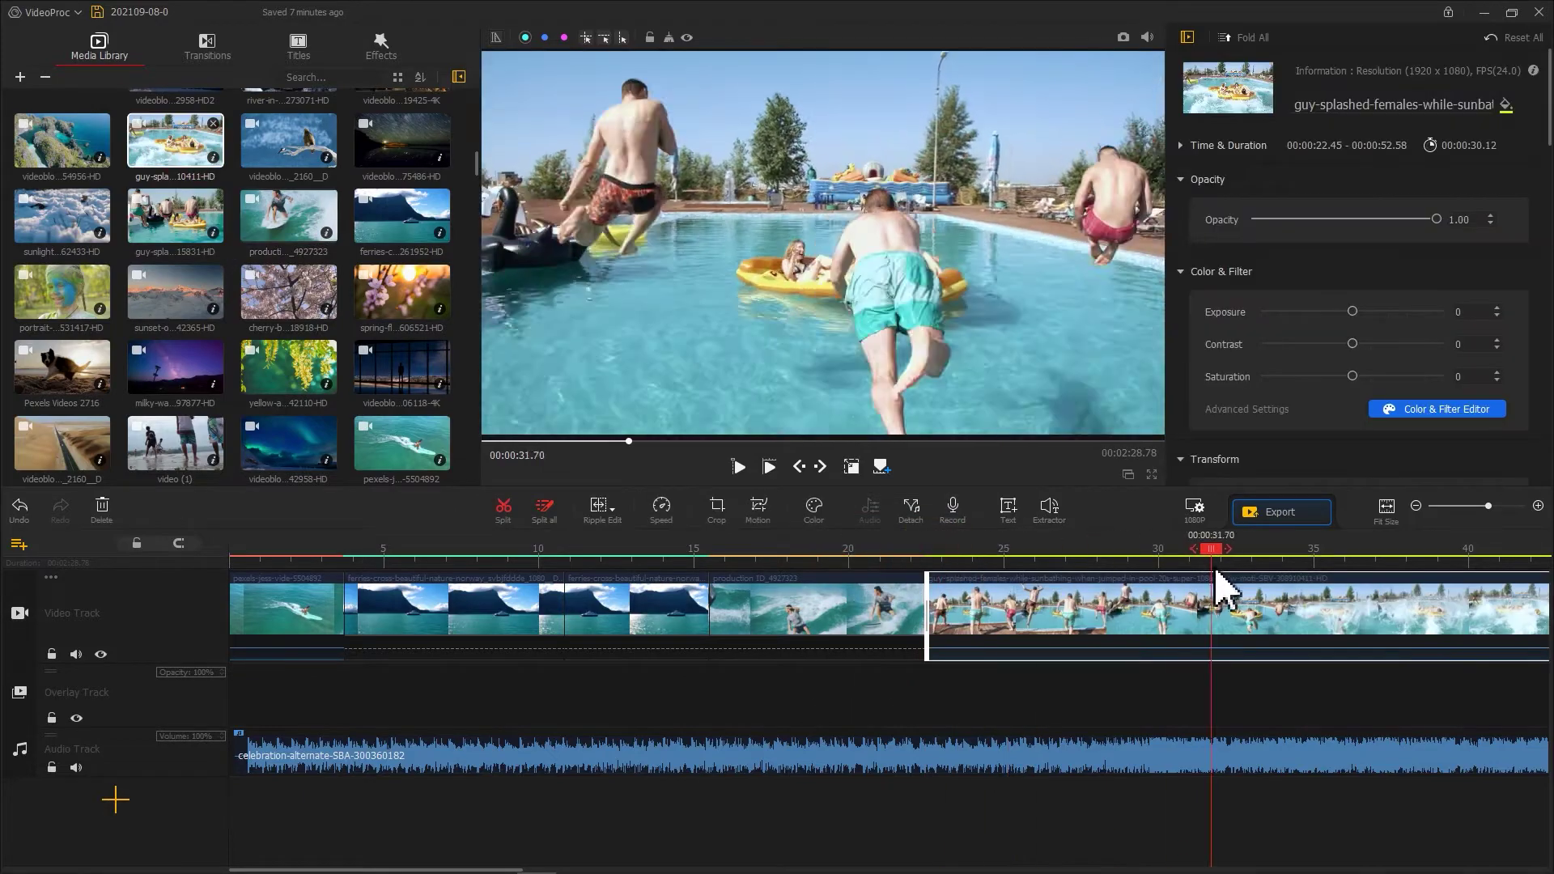
drag(165, 206, 1105, 596)
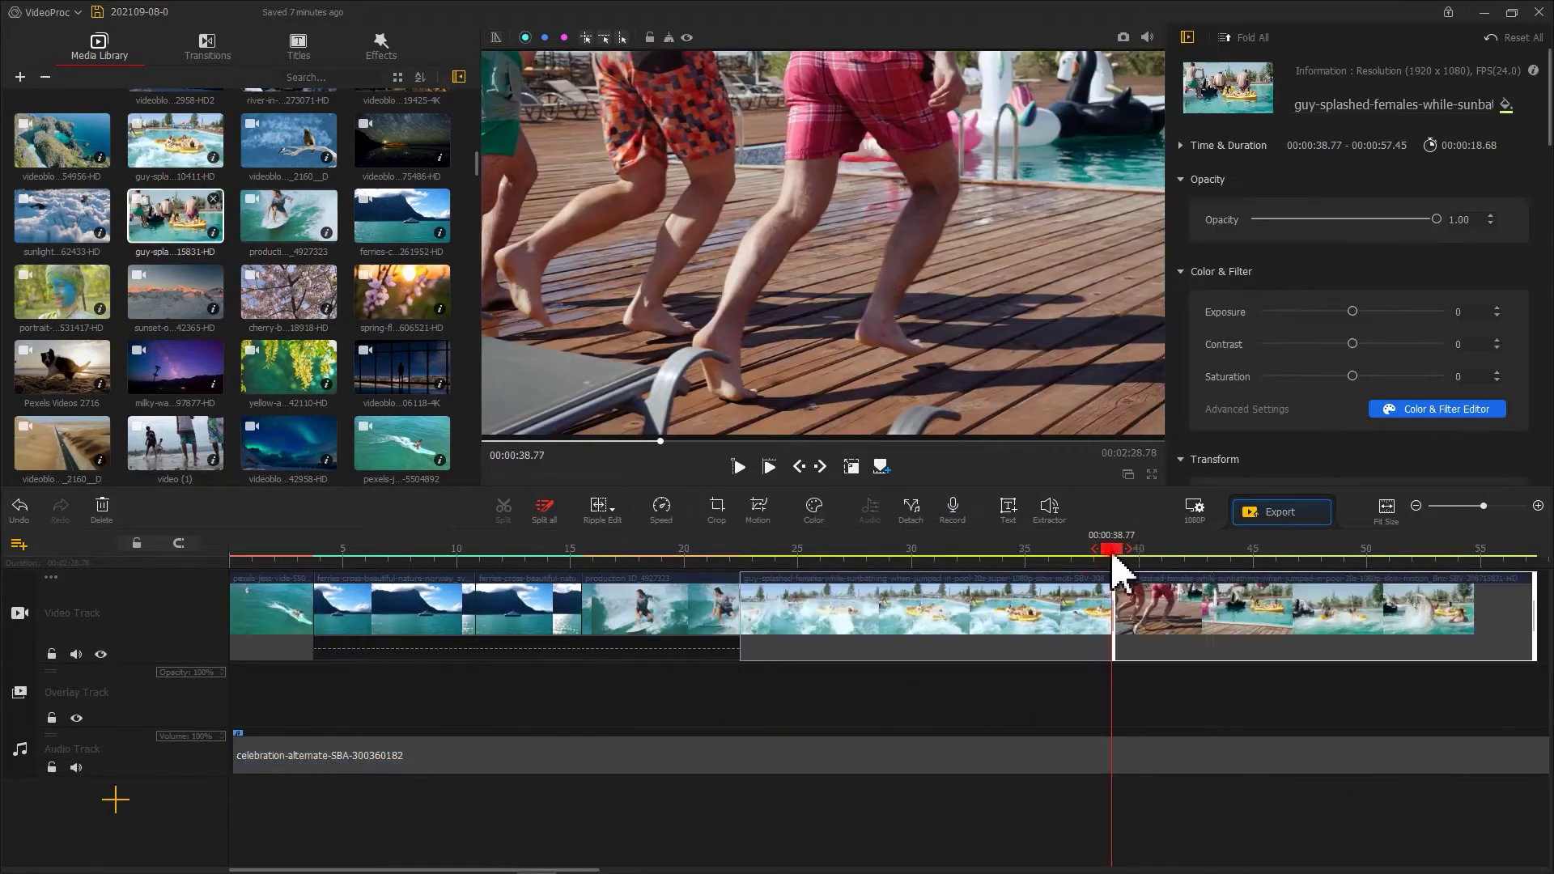
Split the last pool clip at the playhead and delete its tail section.
click(1345, 641)
click(501, 510)
click(1329, 625)
key(Delete)
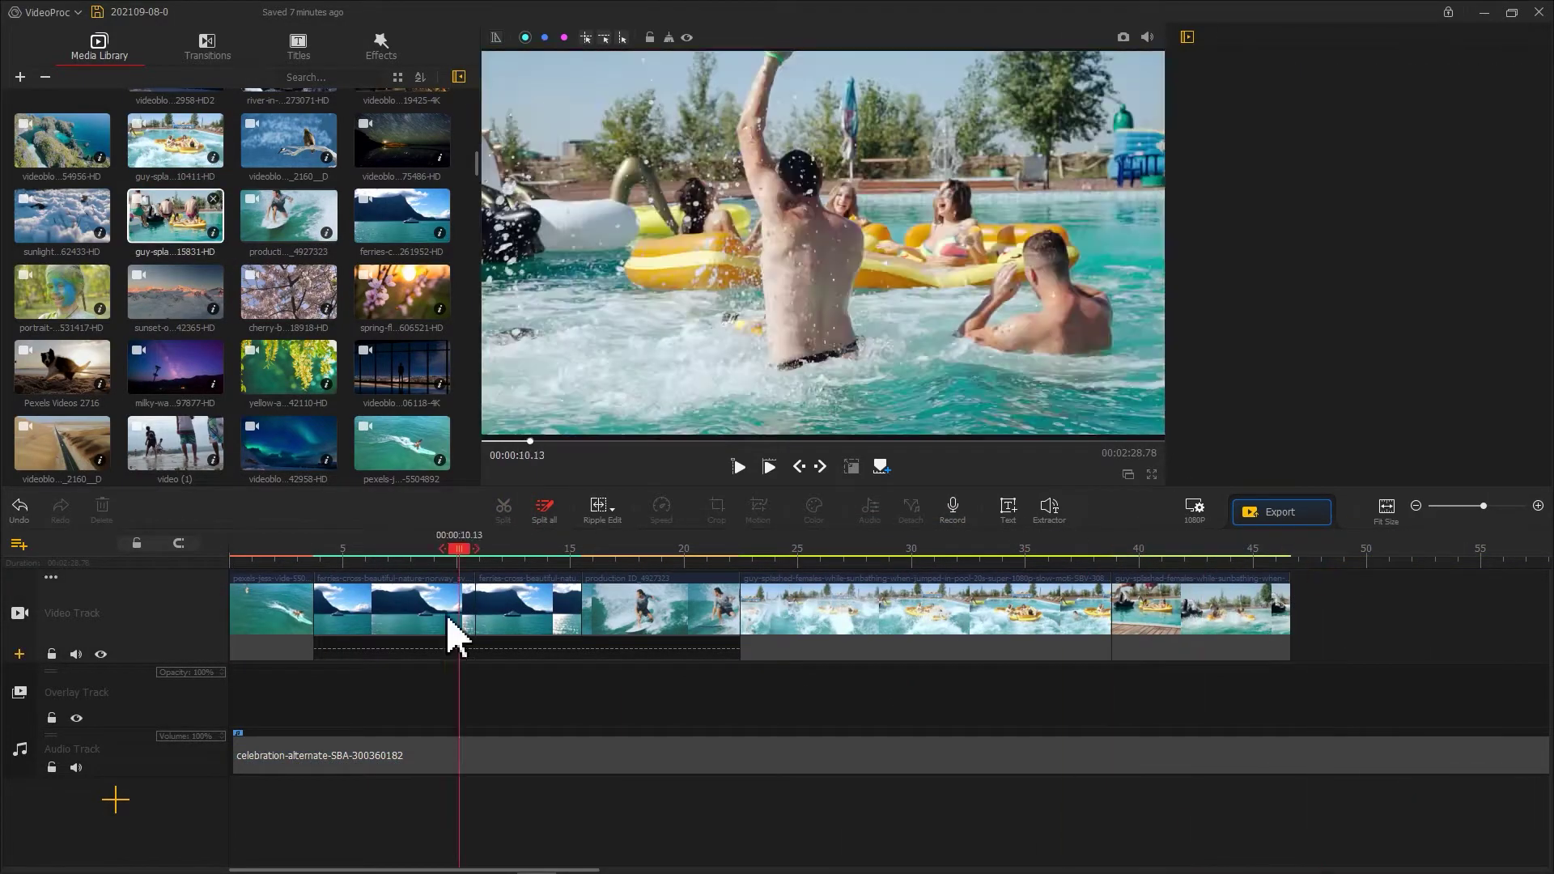
click(562, 702)
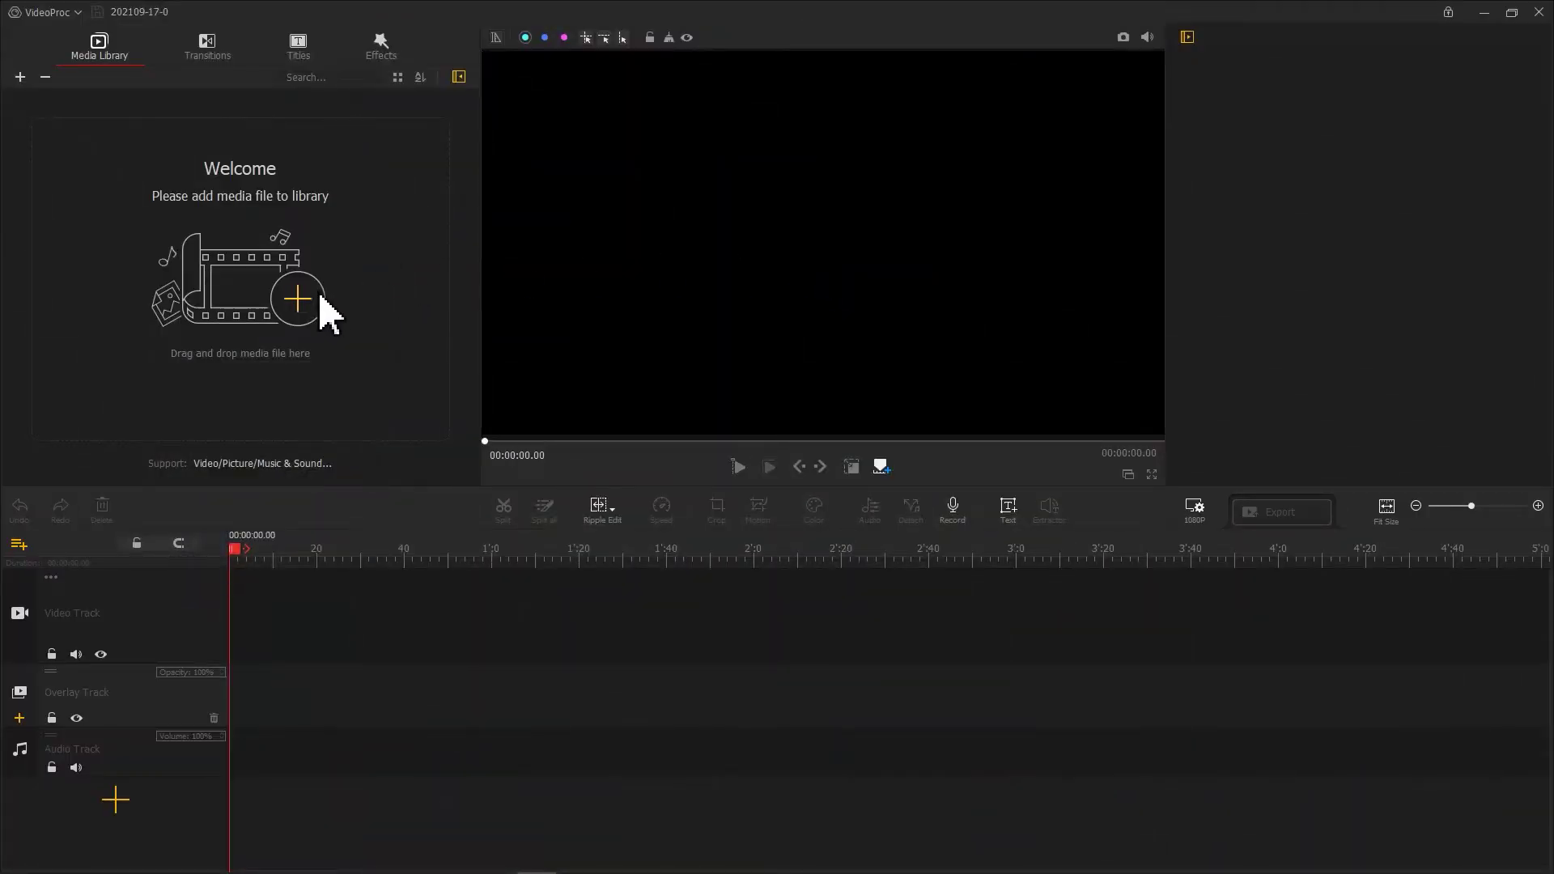
Add the cherry-blossom clip to the video track, zoom in, and park the playhead near 6.7 seconds.
drag(197, 170, 313, 602)
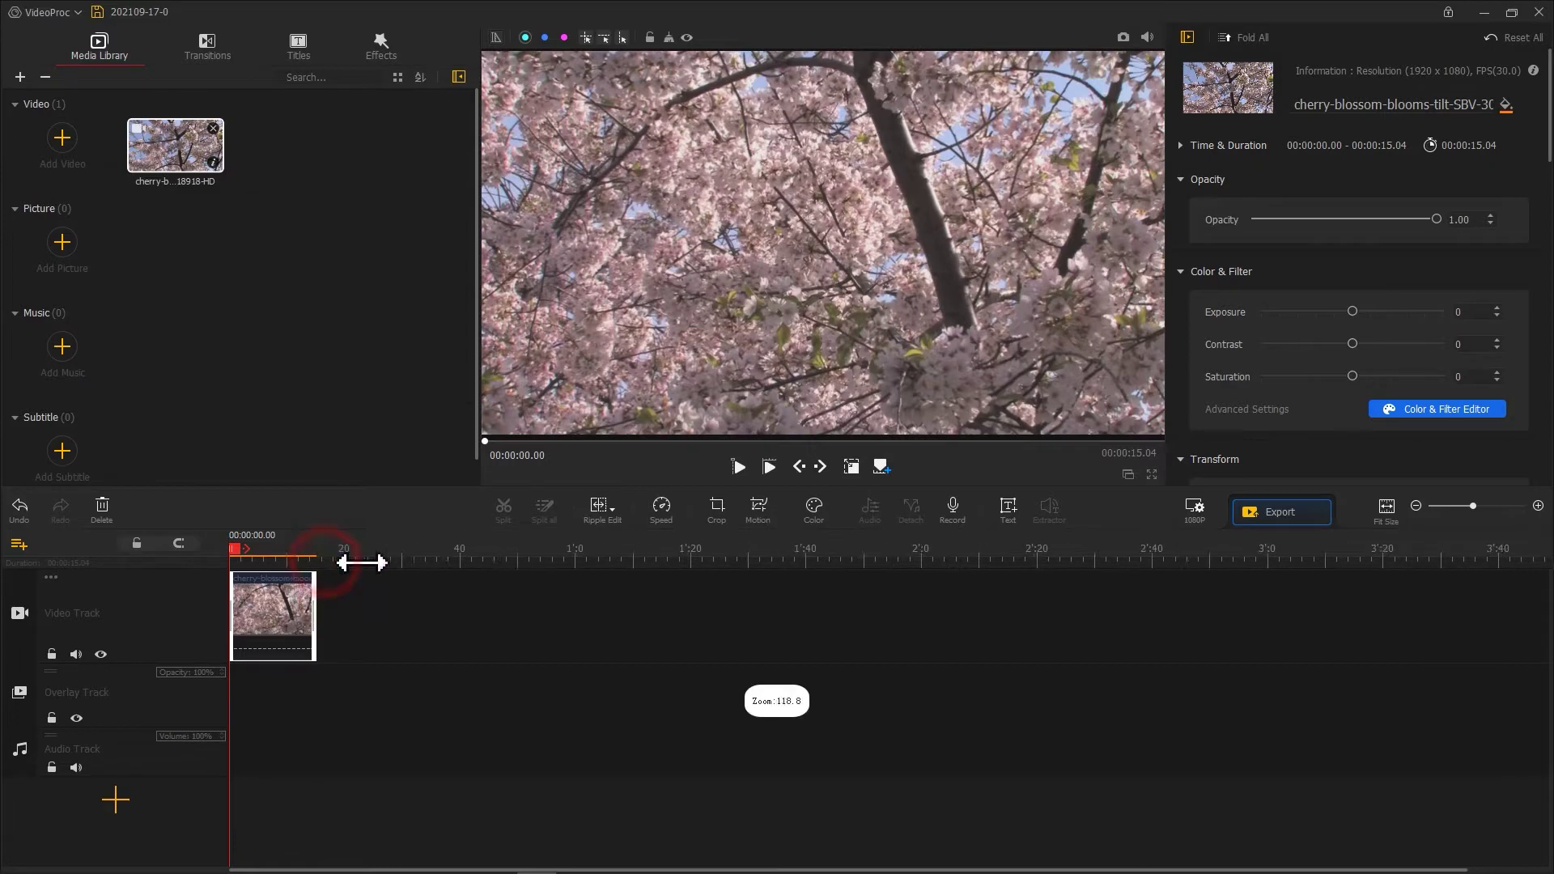
drag(361, 561, 585, 561)
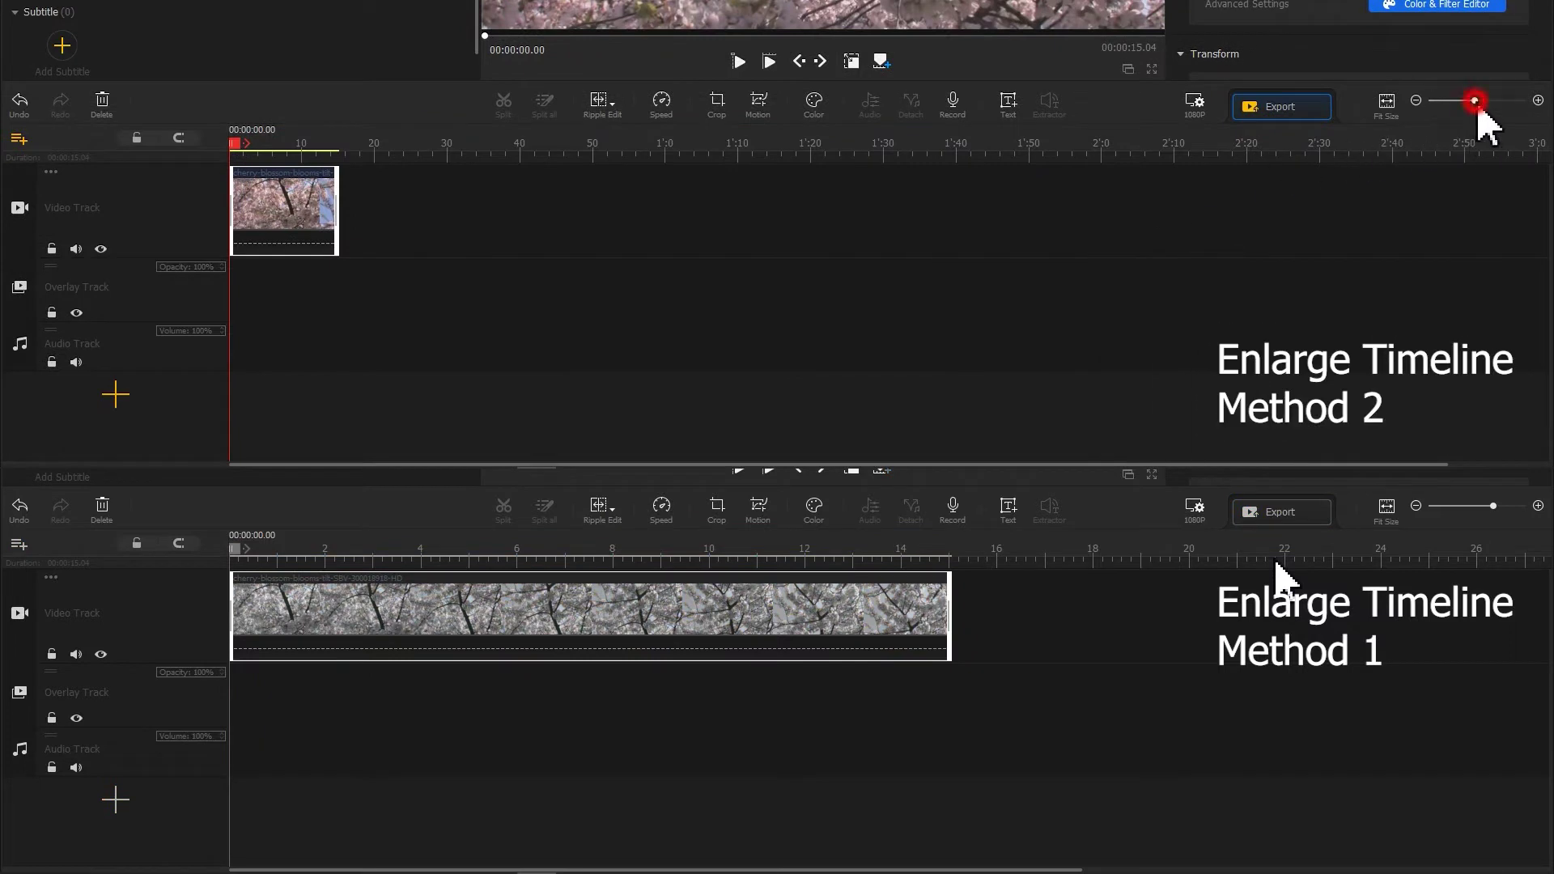
drag(1487, 106, 1502, 106)
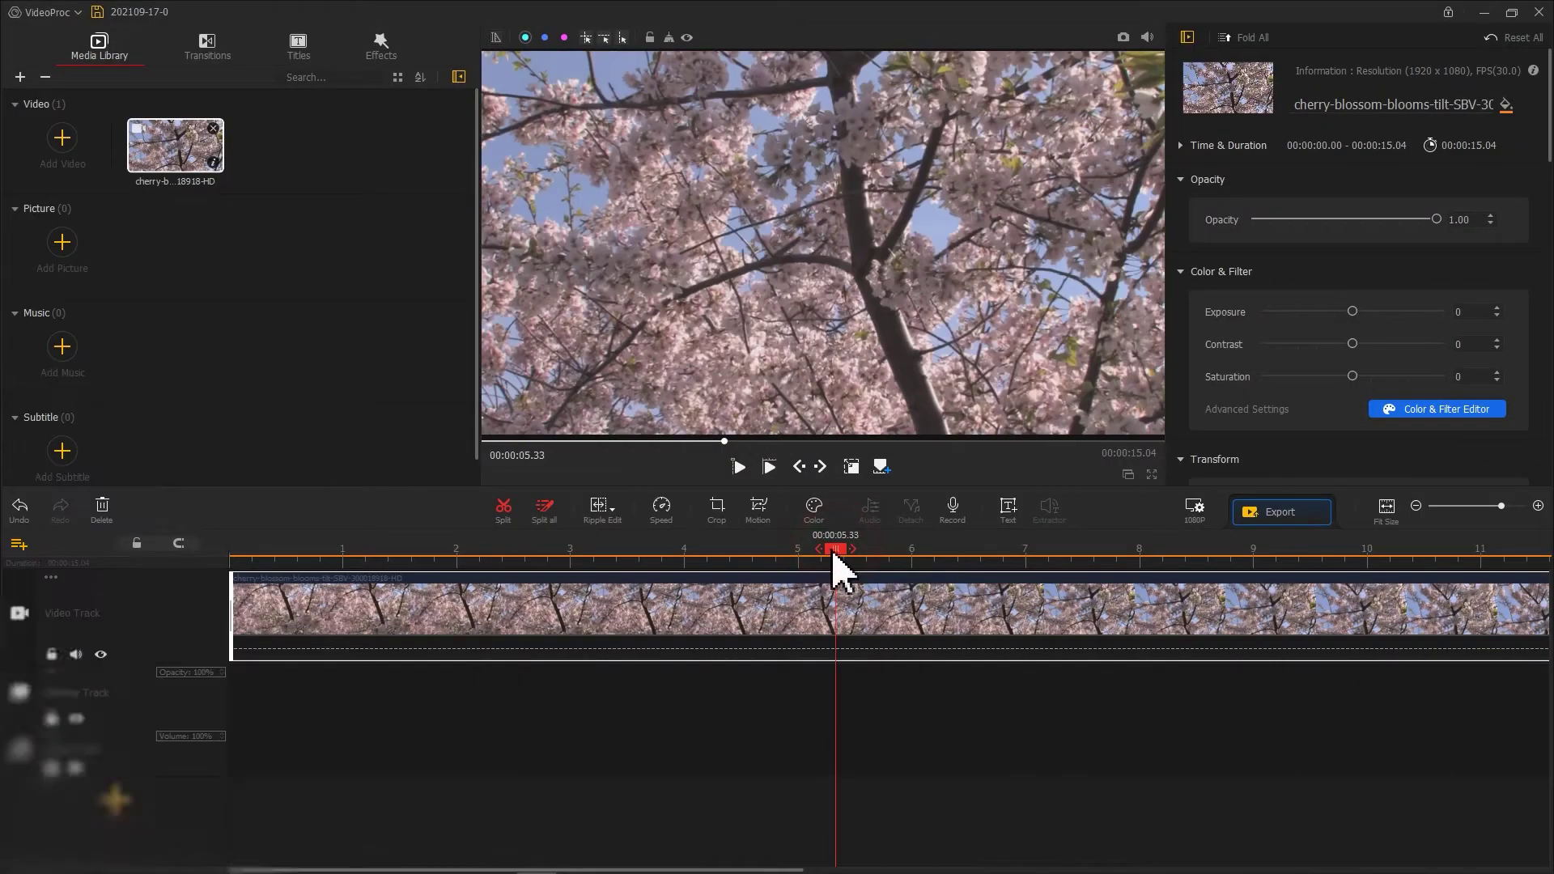
drag(833, 563, 999, 567)
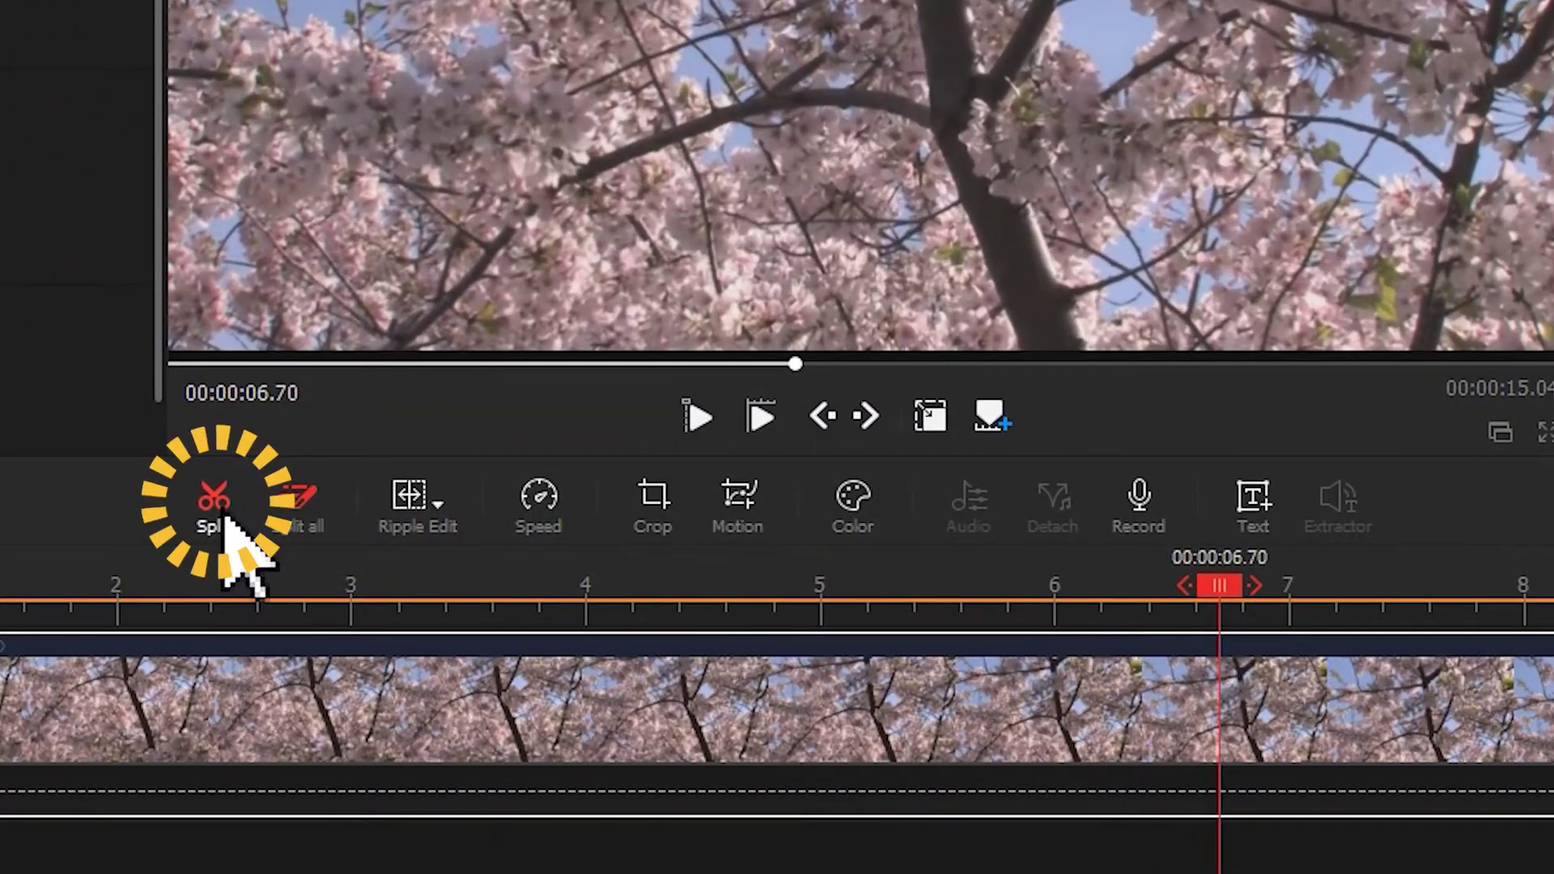
Split the cherry-blossom clip at the playhead, then cut the northern-lights clip with Ctrl+B and select its first part.
click(225, 515)
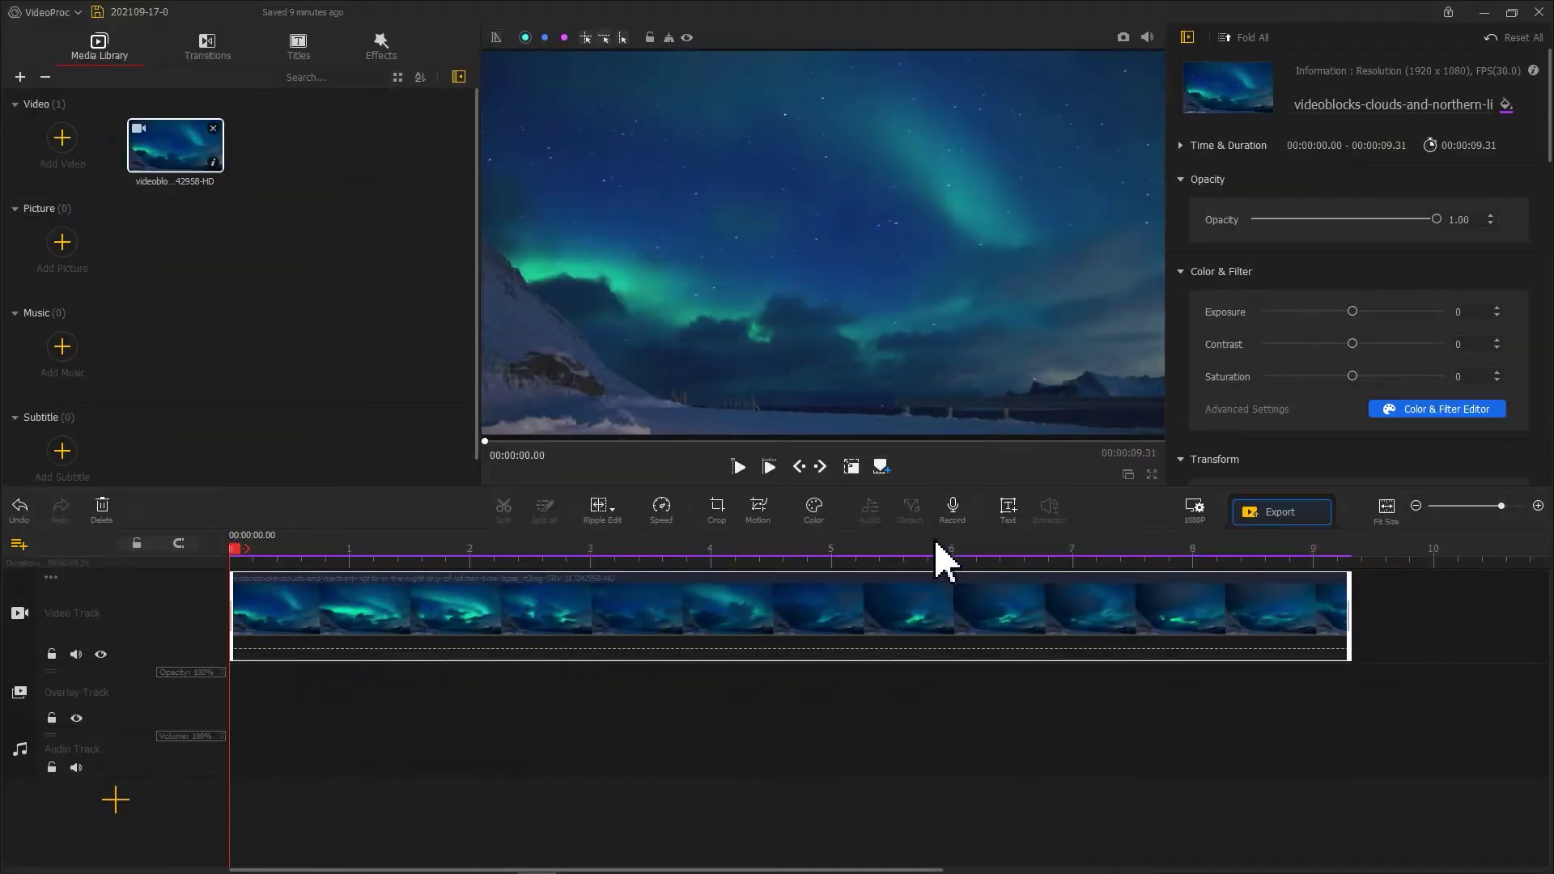
click(925, 607)
key(ctrl+b)
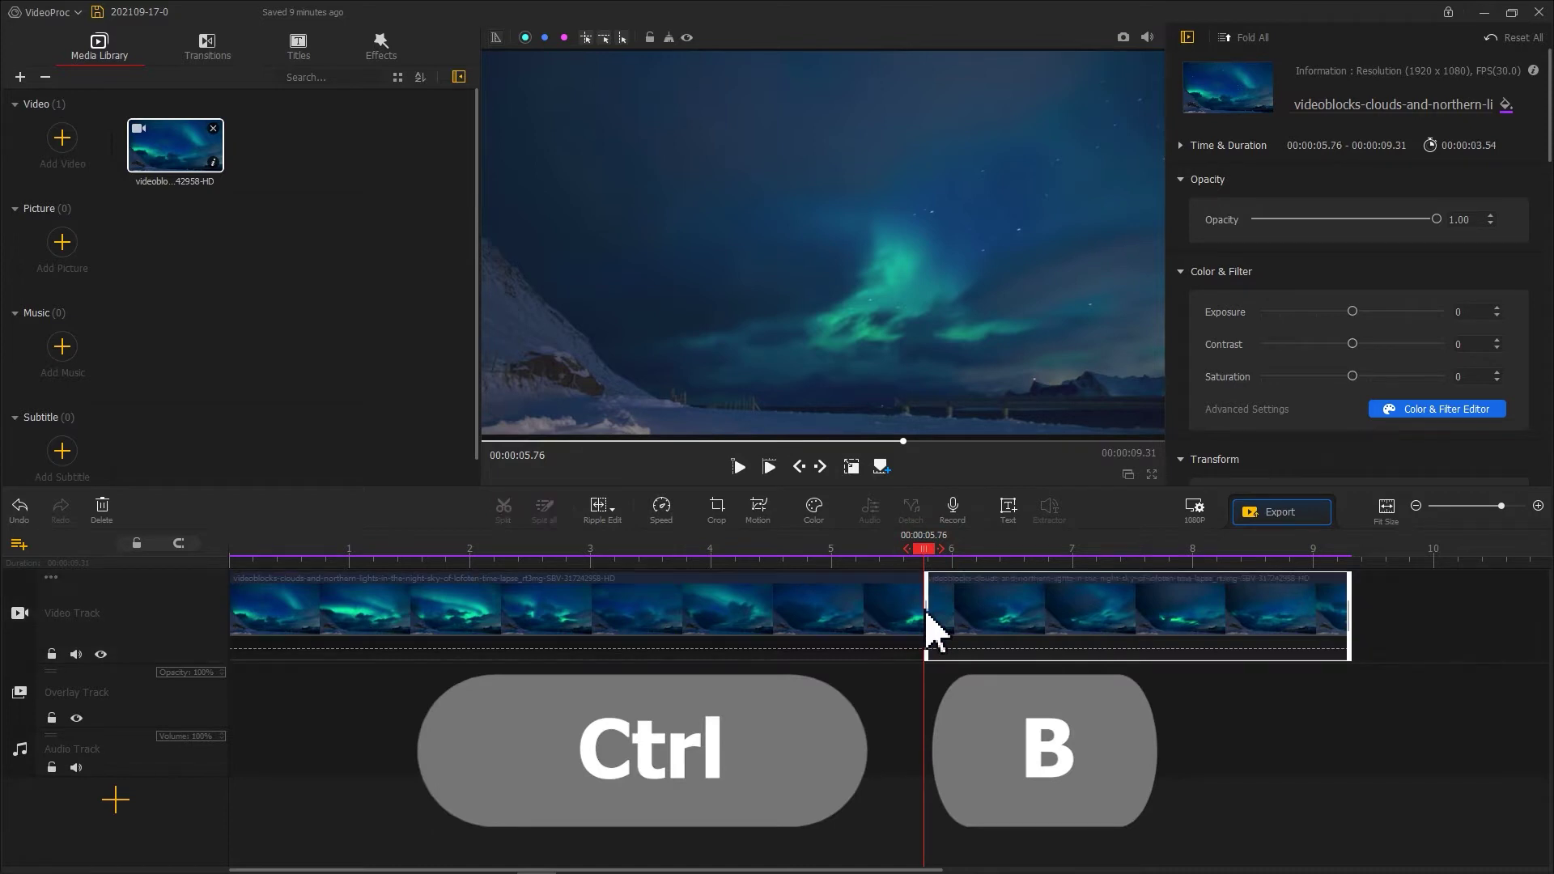
click(903, 614)
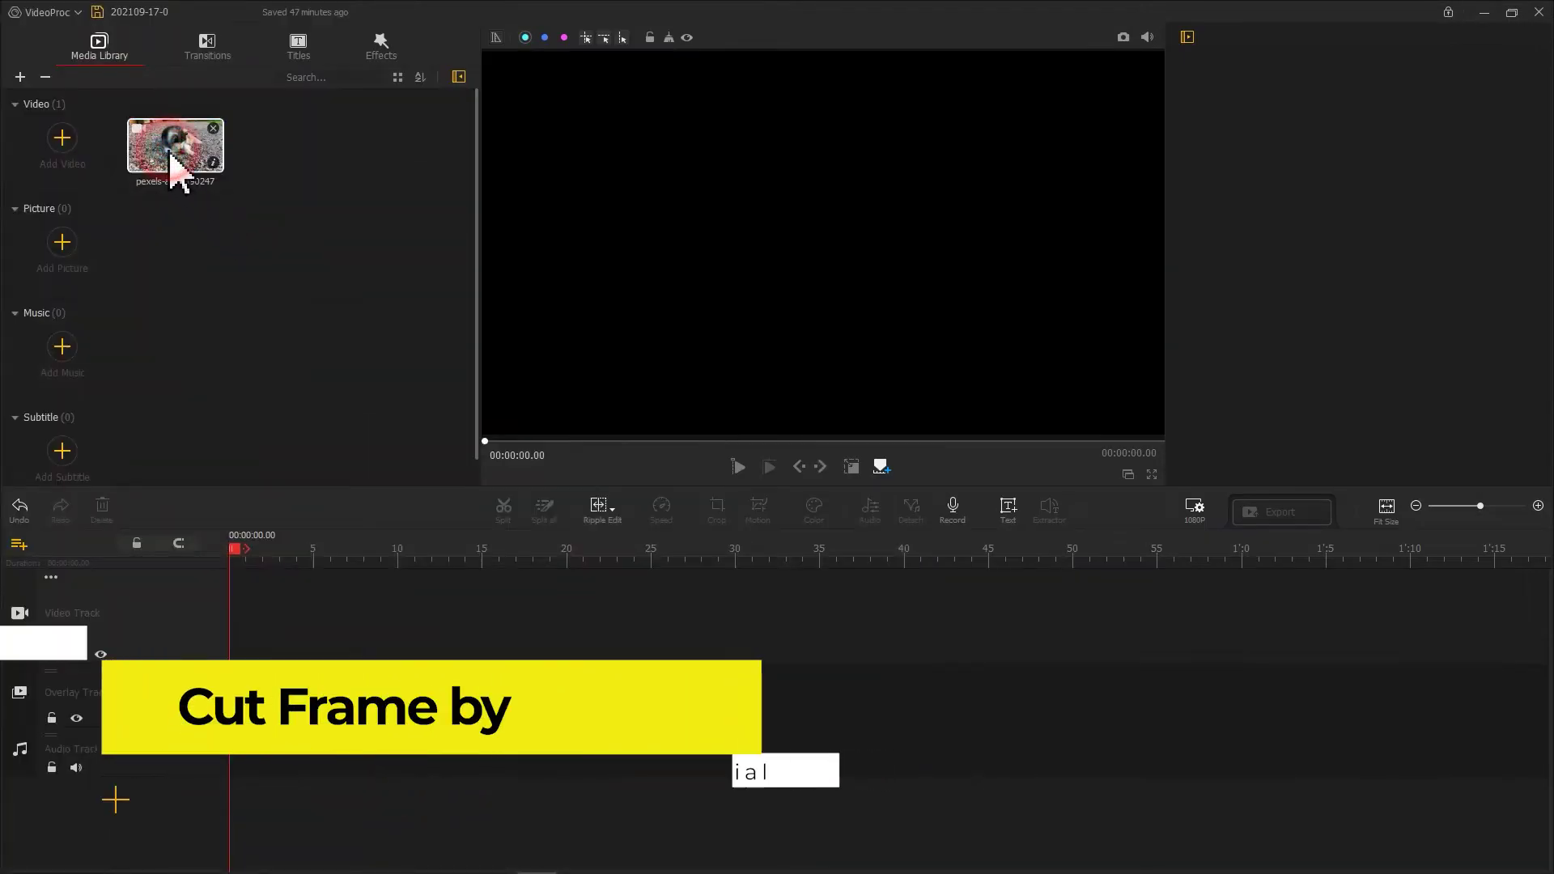
Add the husky dog clip from the Media Library to the video track.
mouse_move(174, 170)
mouse_down()
mouse_move(277, 539)
mouse_move(278, 607)
mouse_up()
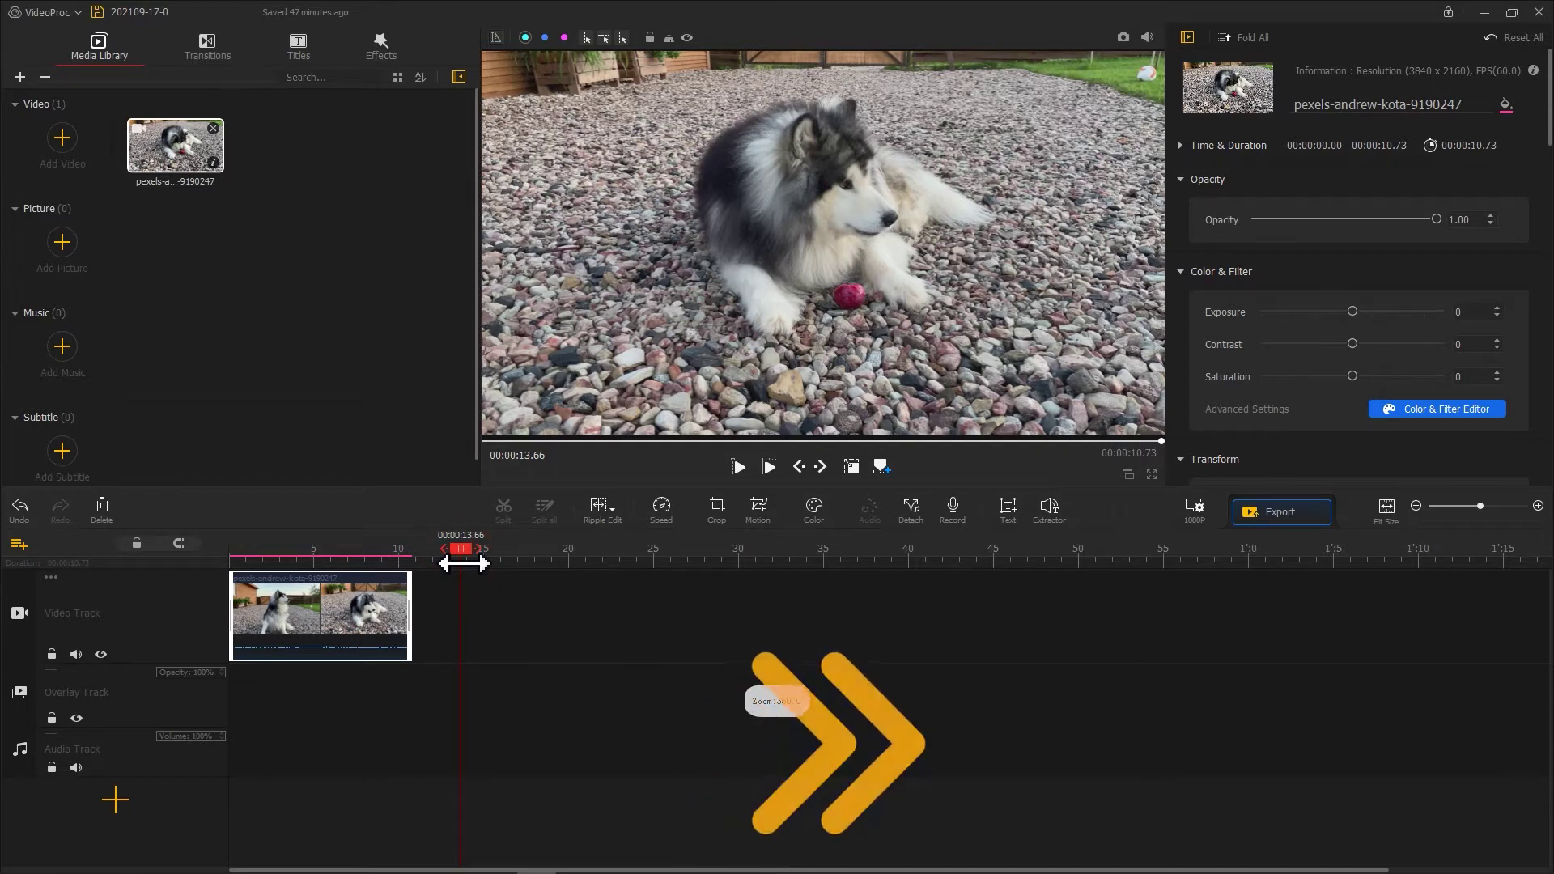
scroll(462, 562, up, 2)
scroll(519, 562, up, 2)
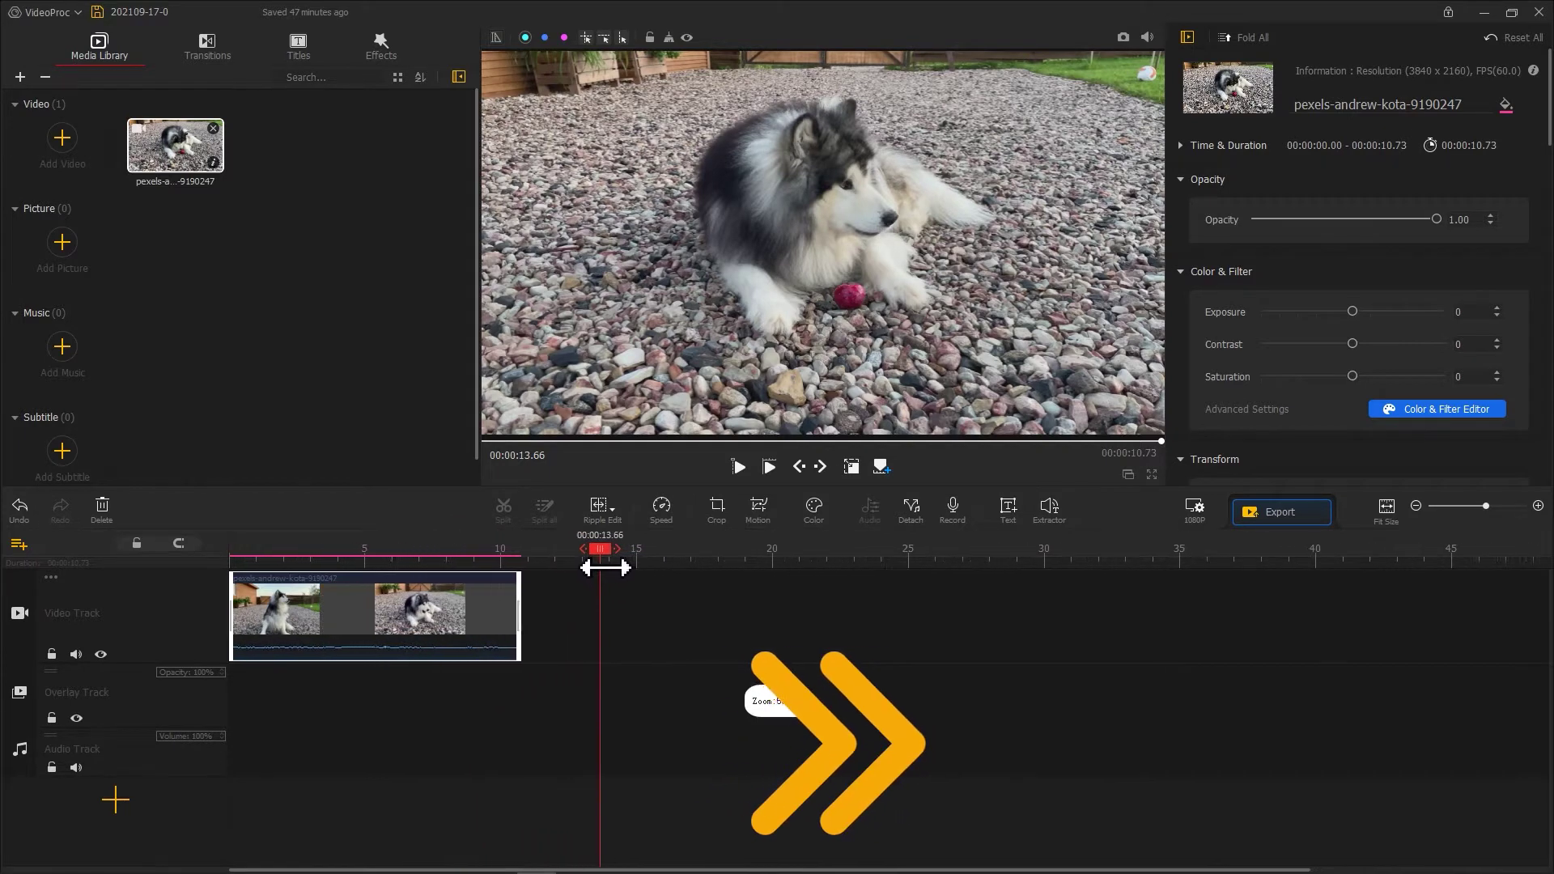
scroll(604, 565, up, 2)
scroll(737, 569, up, 2)
scroll(884, 566, up, 2)
scroll(1033, 566, up, 2)
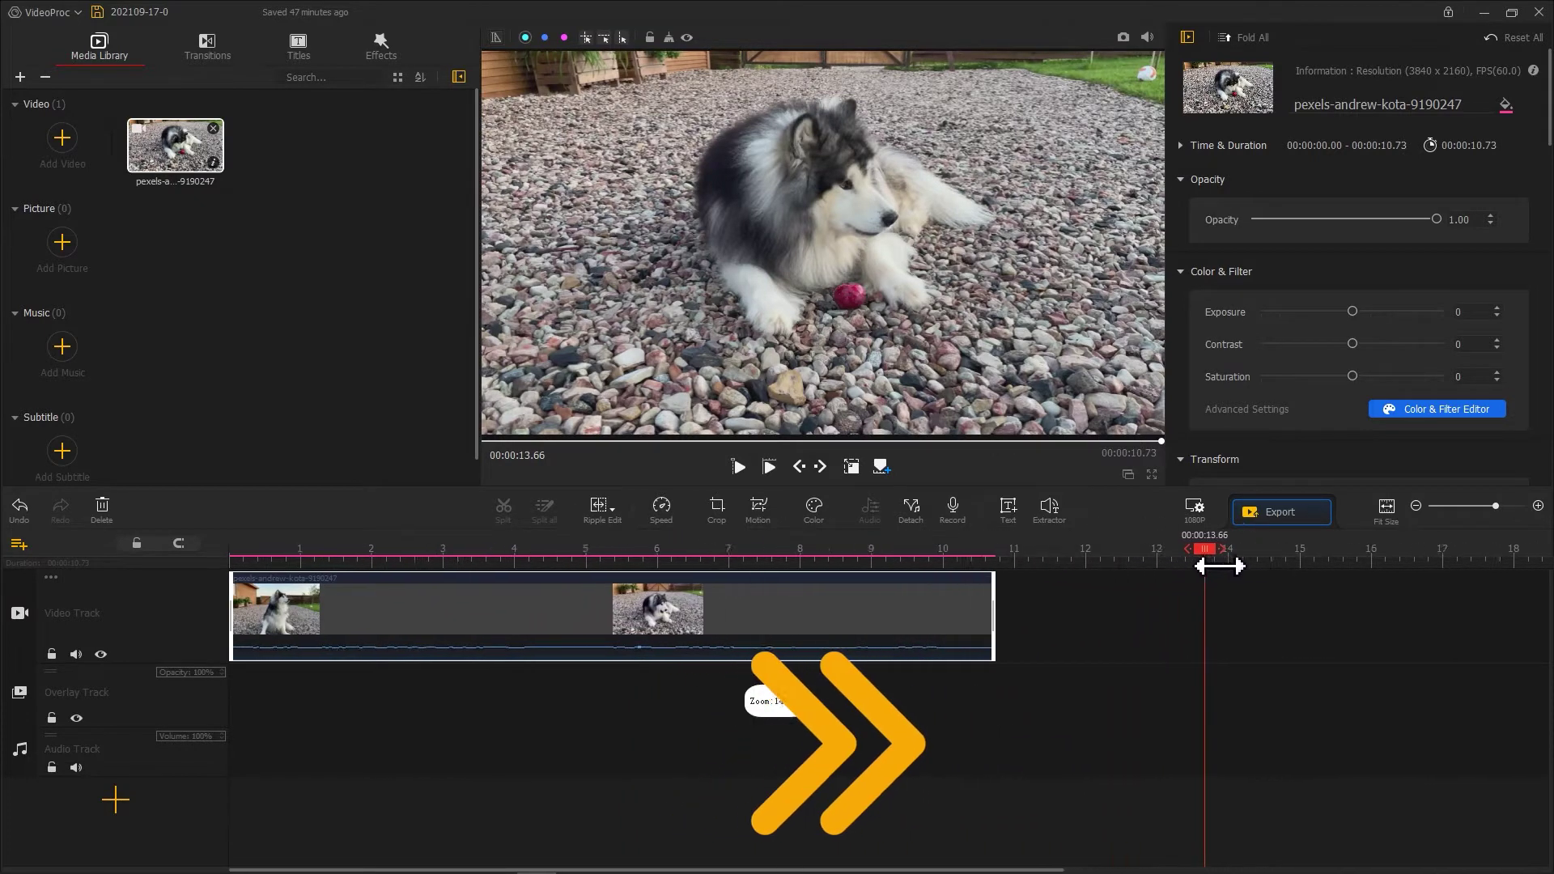
scroll(1222, 566, up, 1)
scroll(1397, 573, up, 1)
scroll(1439, 586, up, 1)
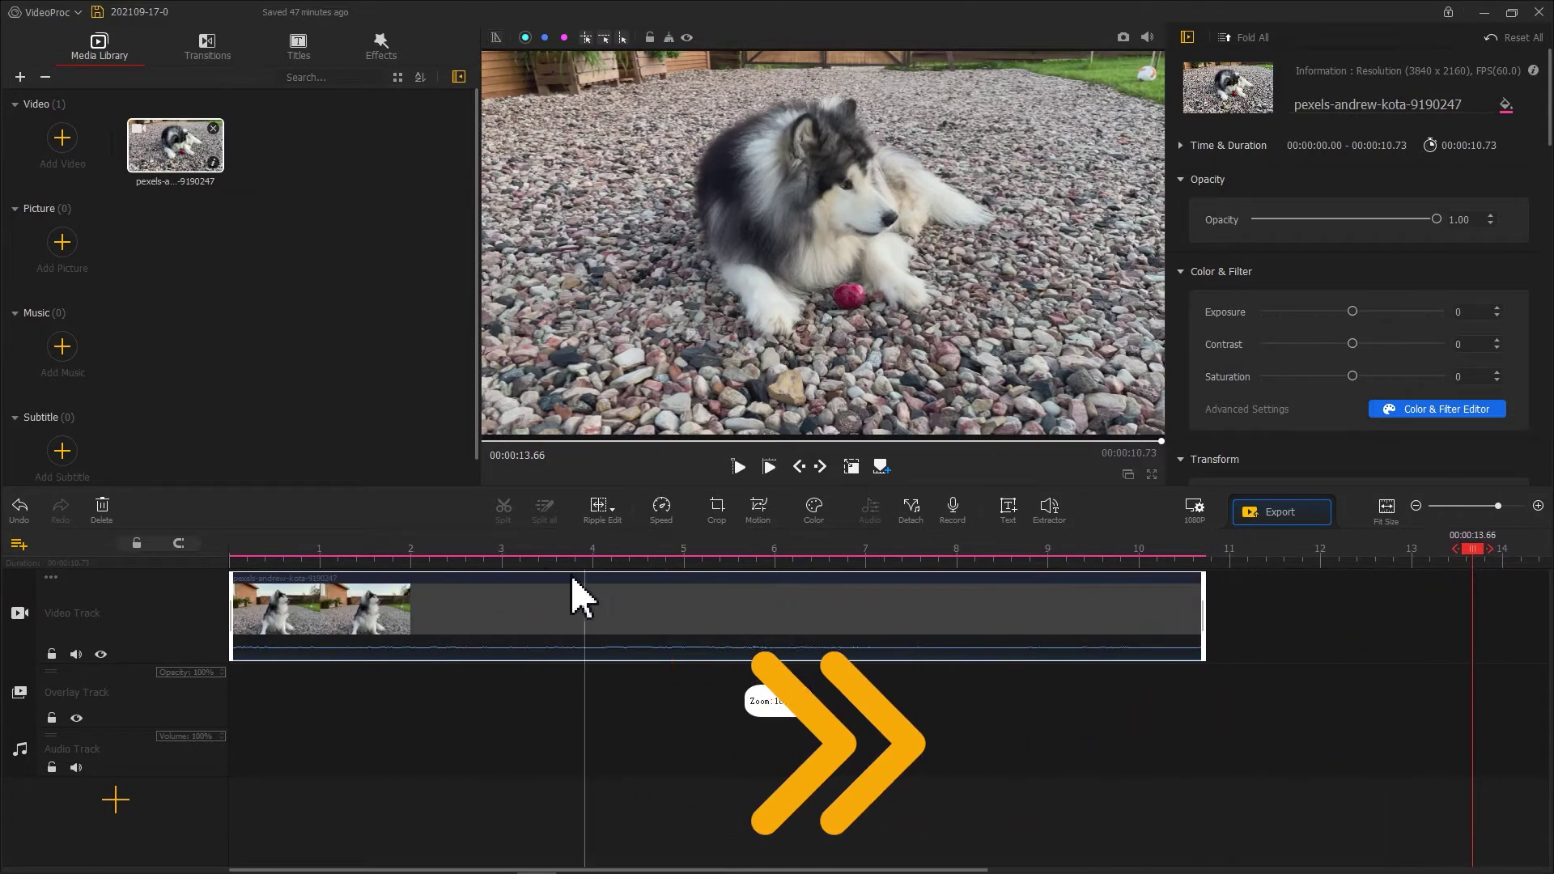
Zoom the timeline in until the ruler marks single frames across the husky clip.
drag(402, 566, 1303, 575)
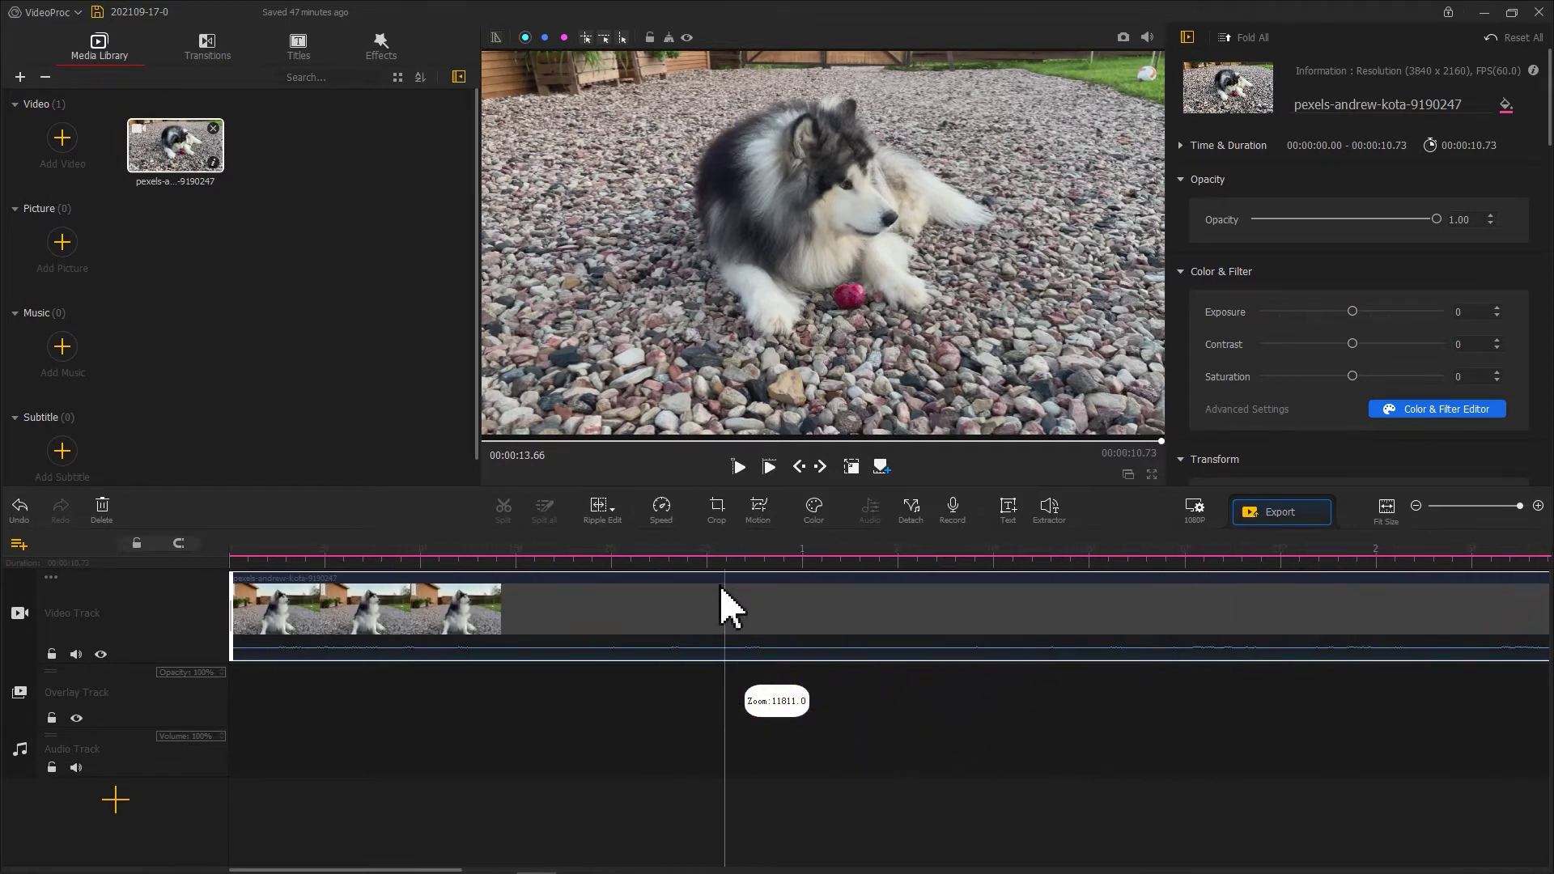
drag(603, 562, 710, 559)
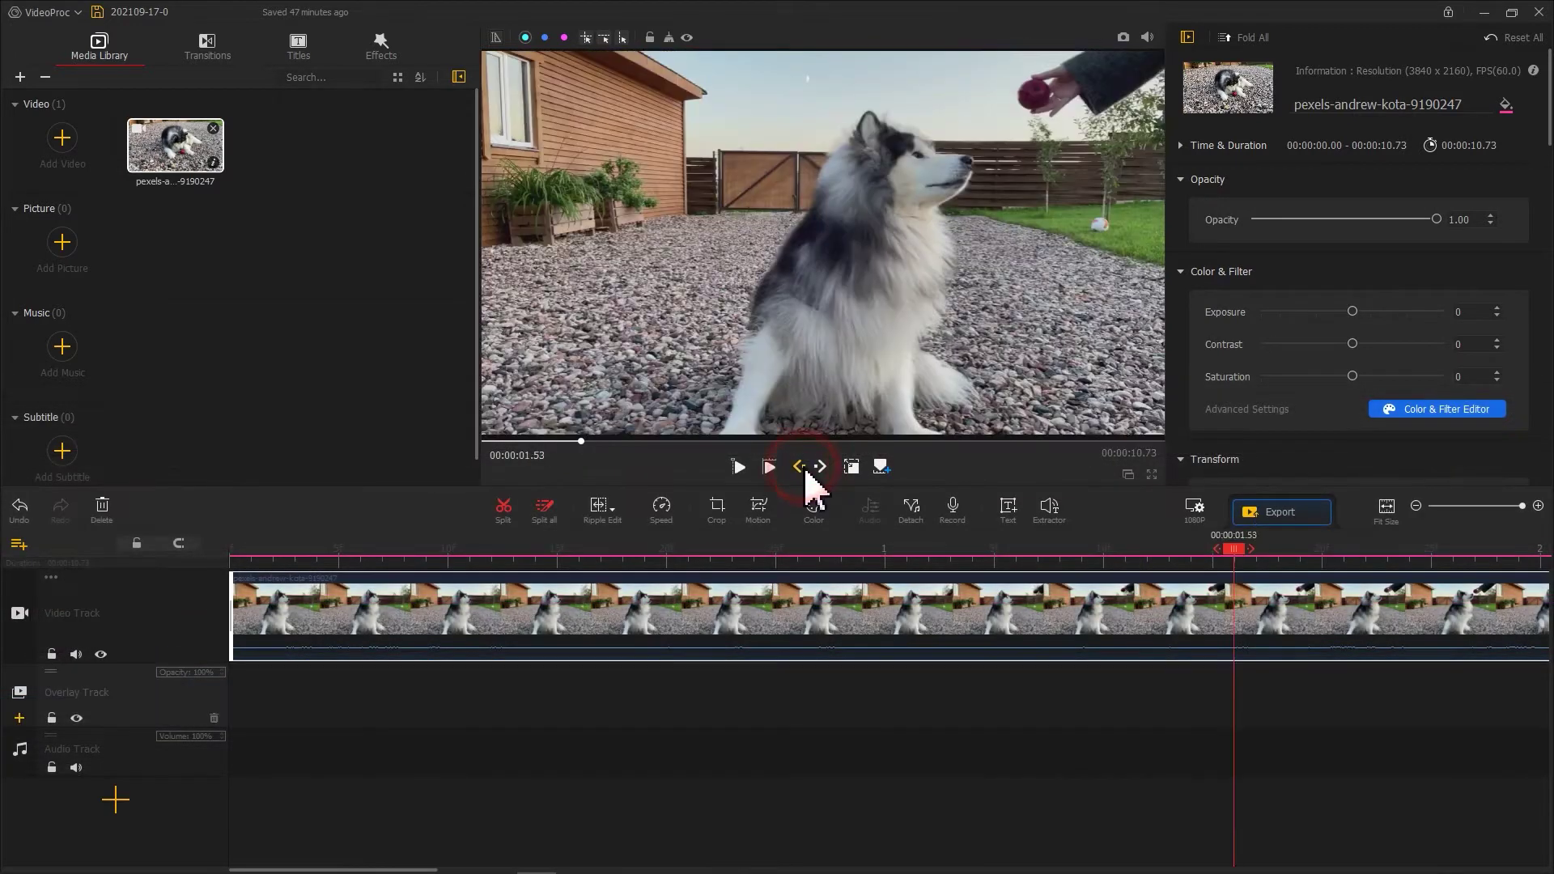
Step back frame by frame to 00:00:01.26, split the husky clip there, and select the first part.
click(803, 467)
click(804, 467)
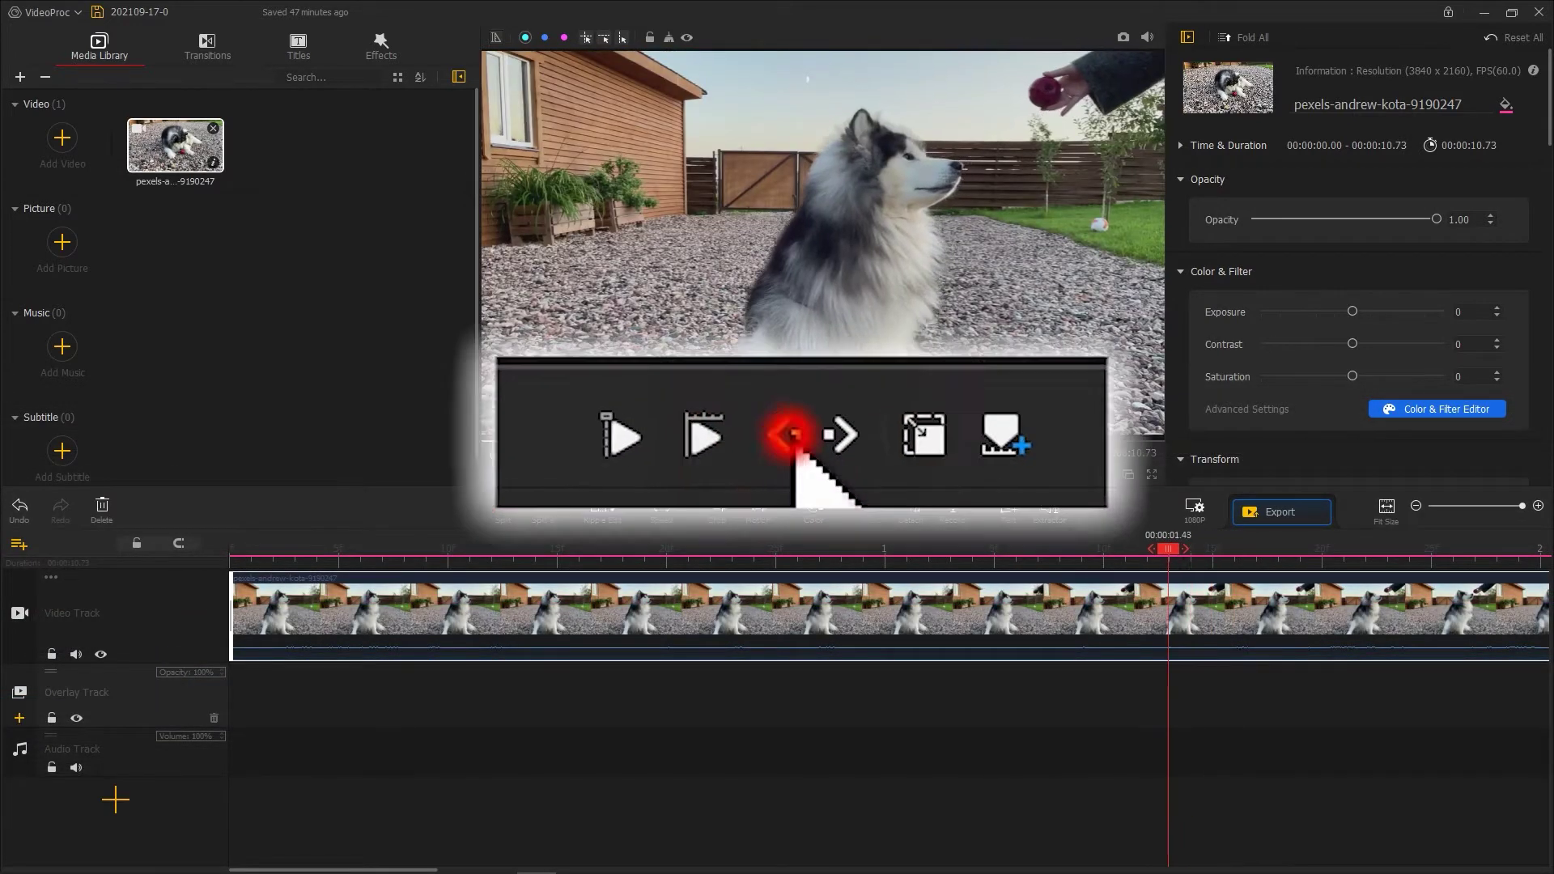
click(793, 434)
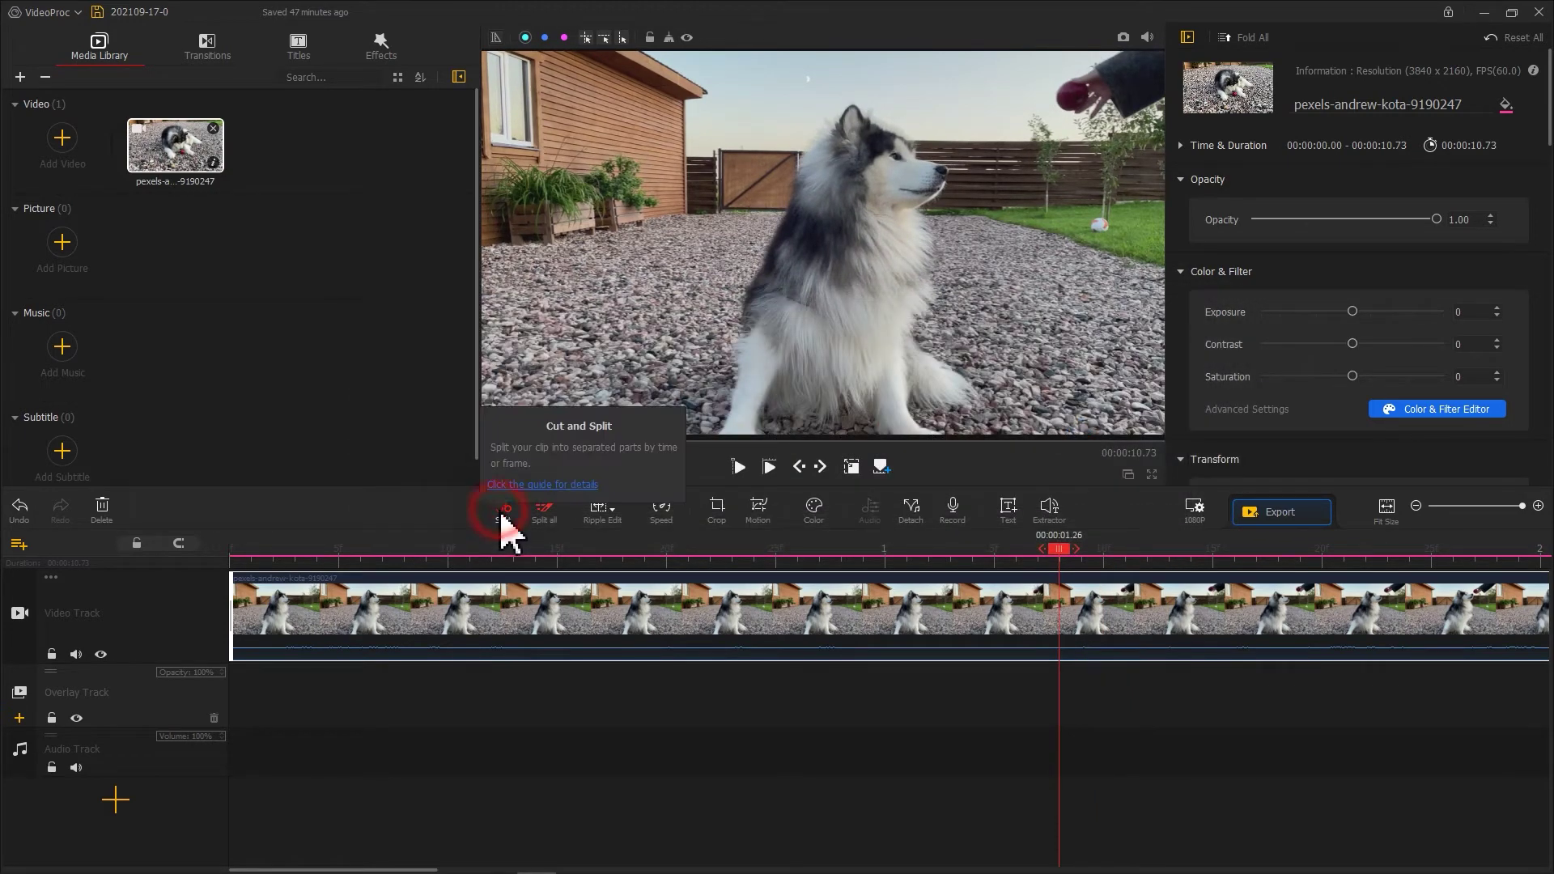
click(505, 512)
click(798, 601)
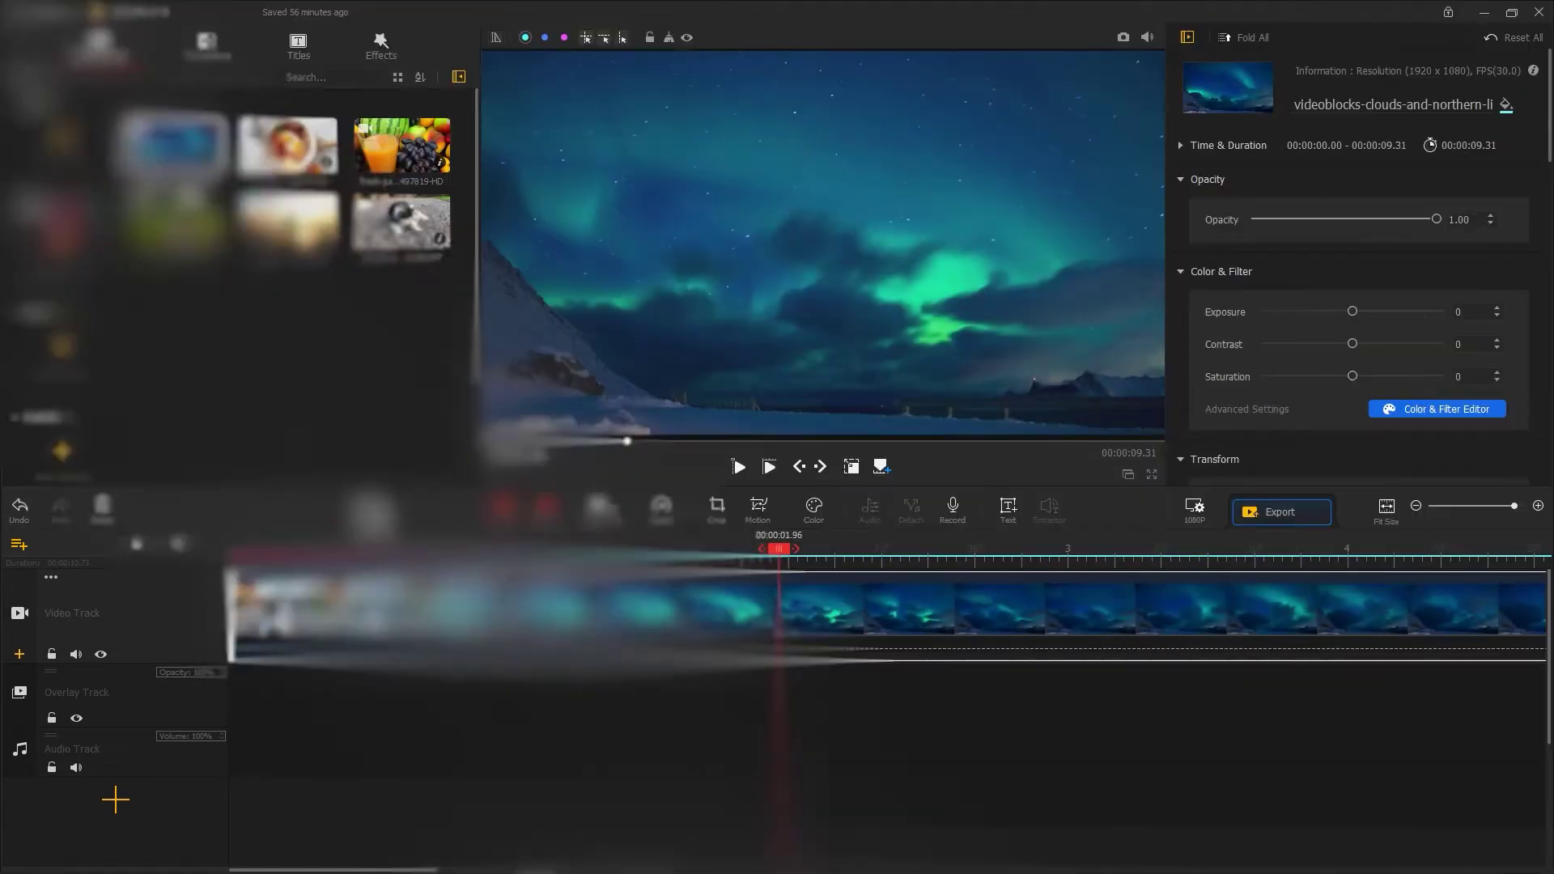
Add a marker, delete the fruit clip's middle piece, and move the steak clip after the fruit clip.
click(883, 483)
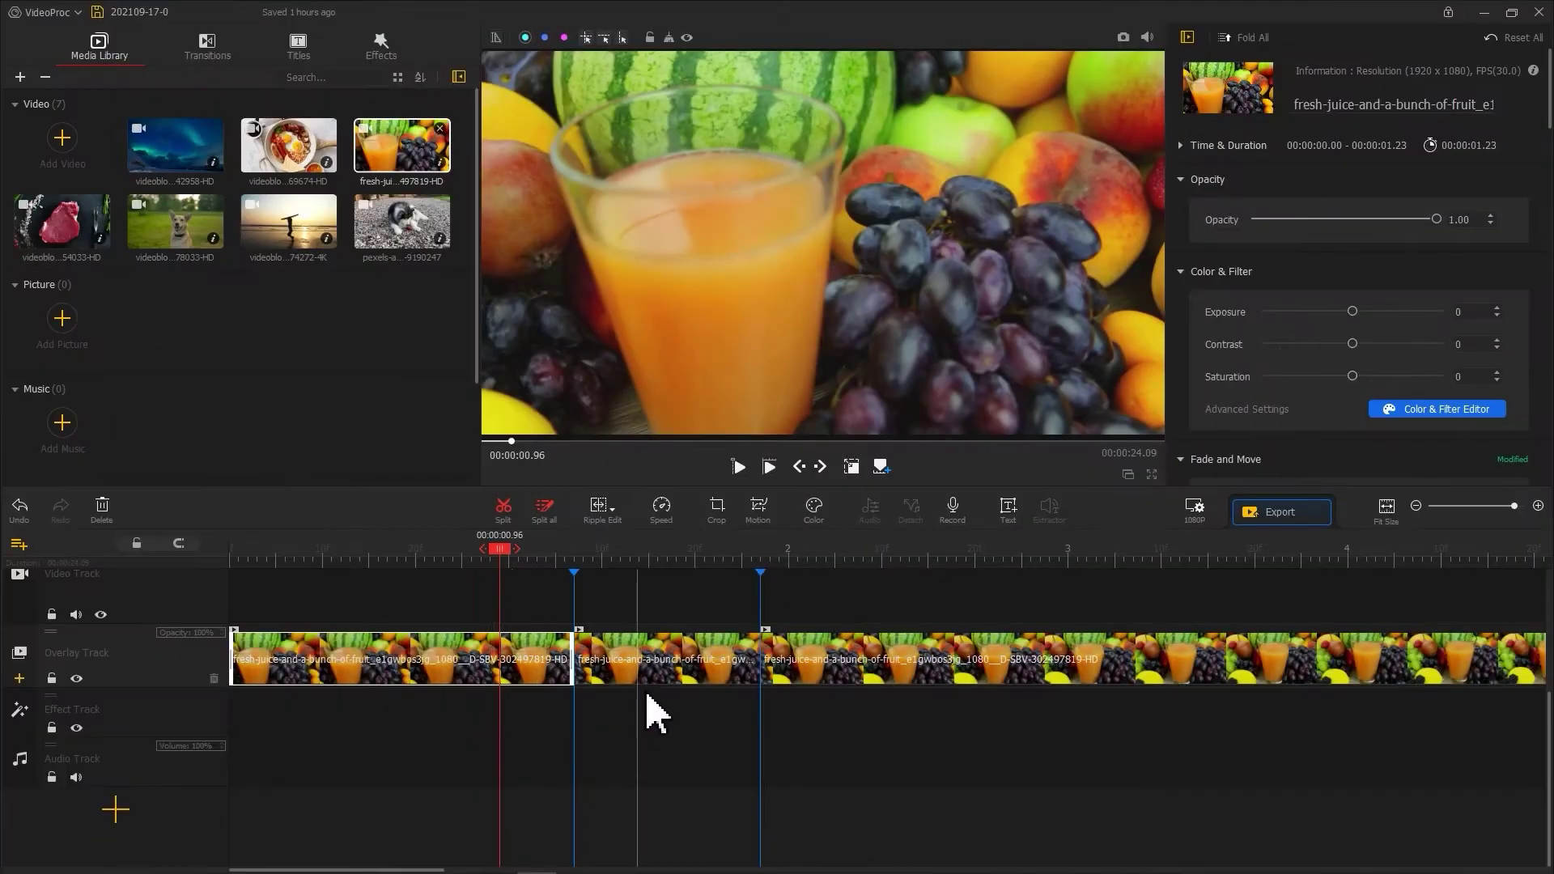
click(659, 677)
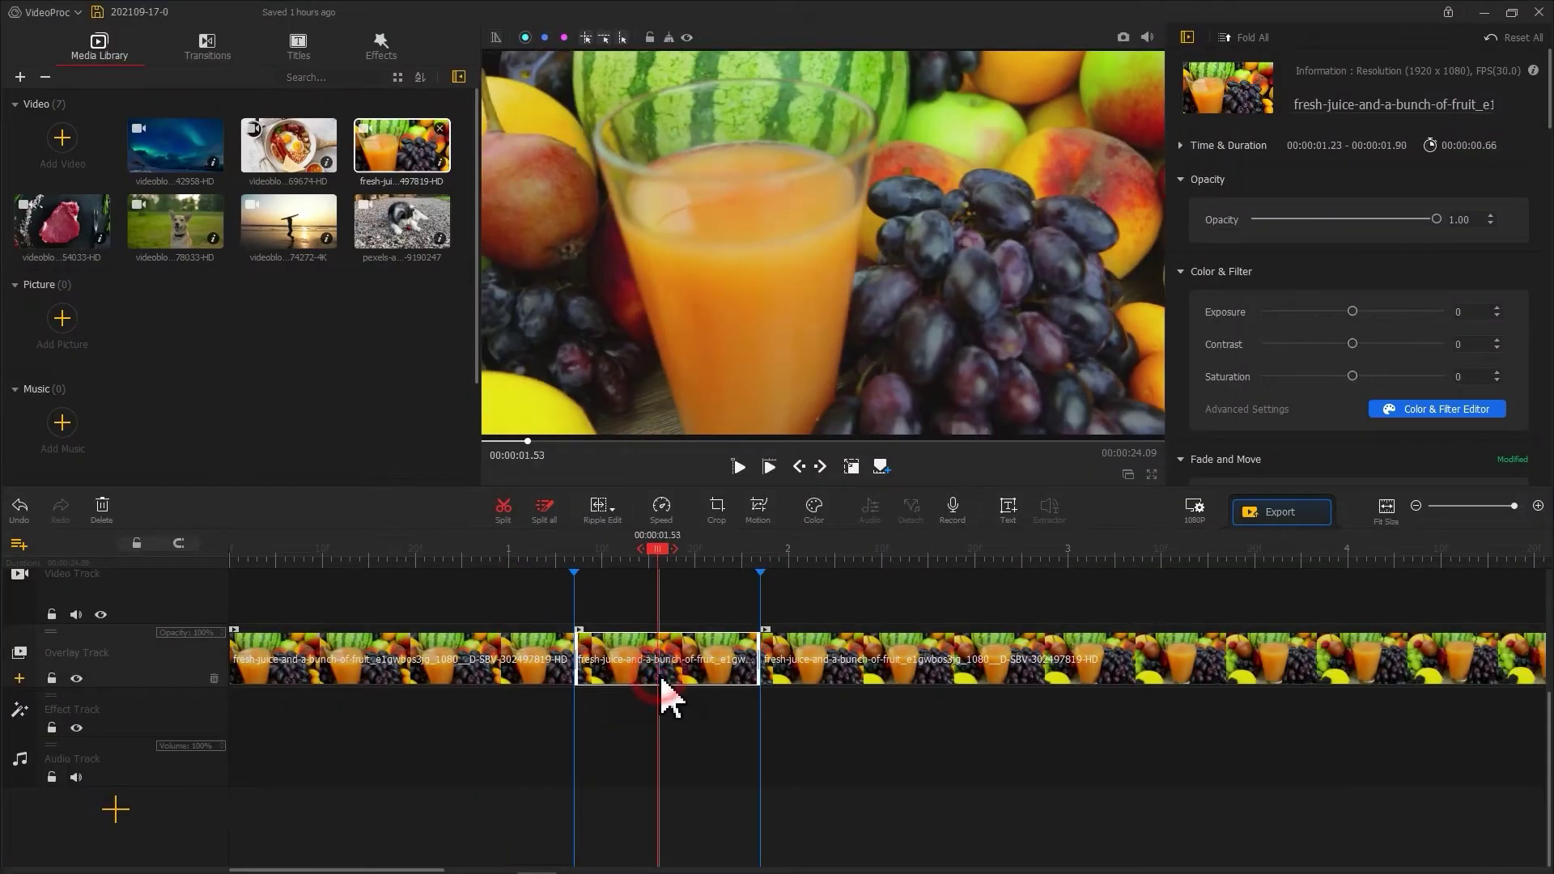
click(103, 513)
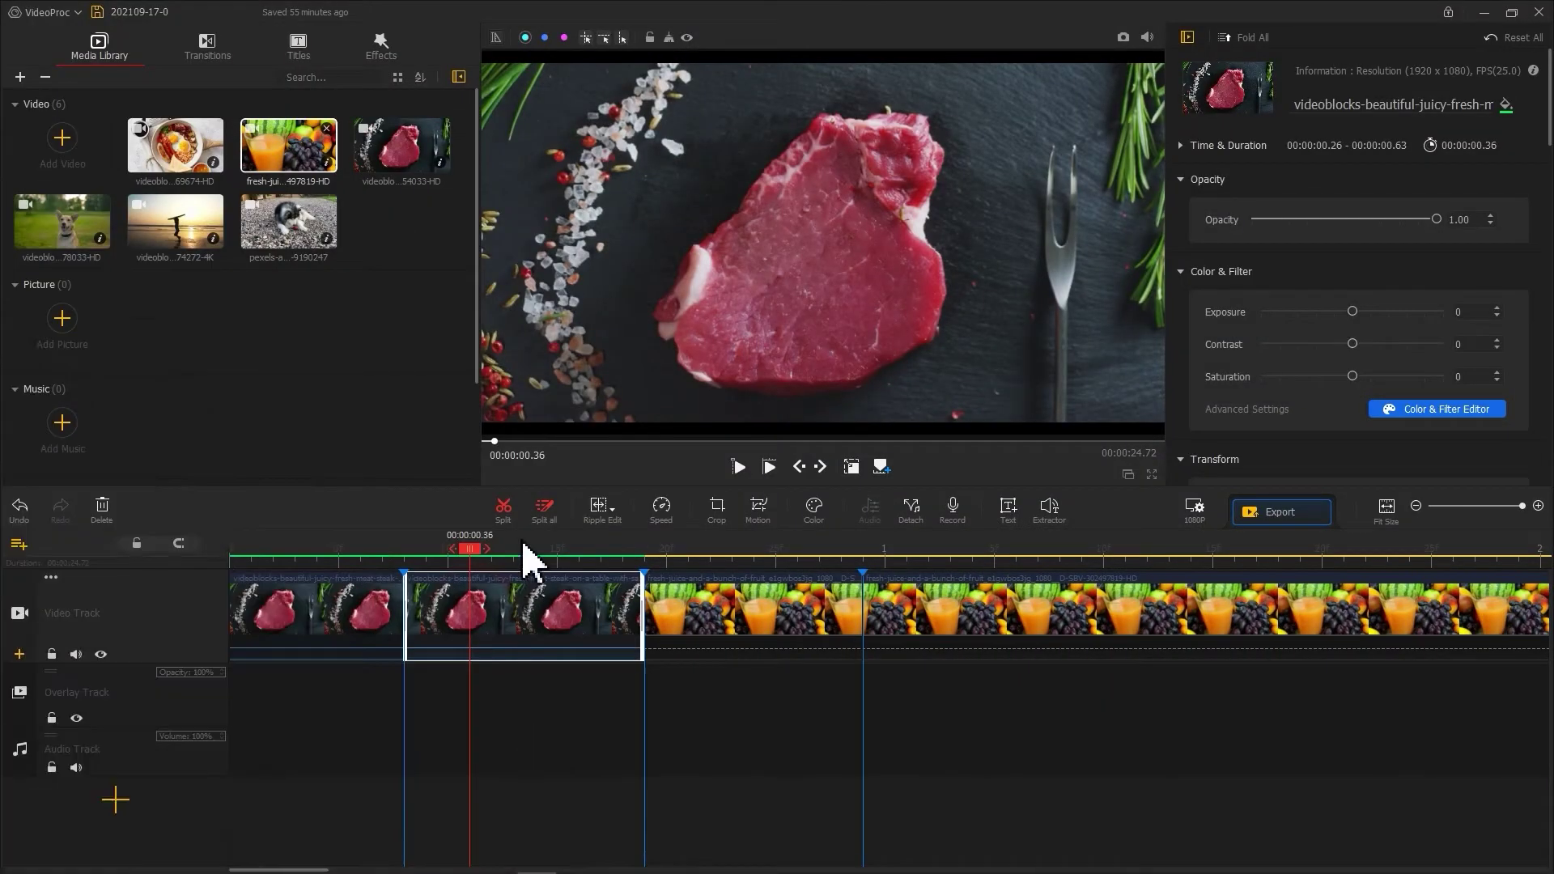
drag(503, 642, 769, 632)
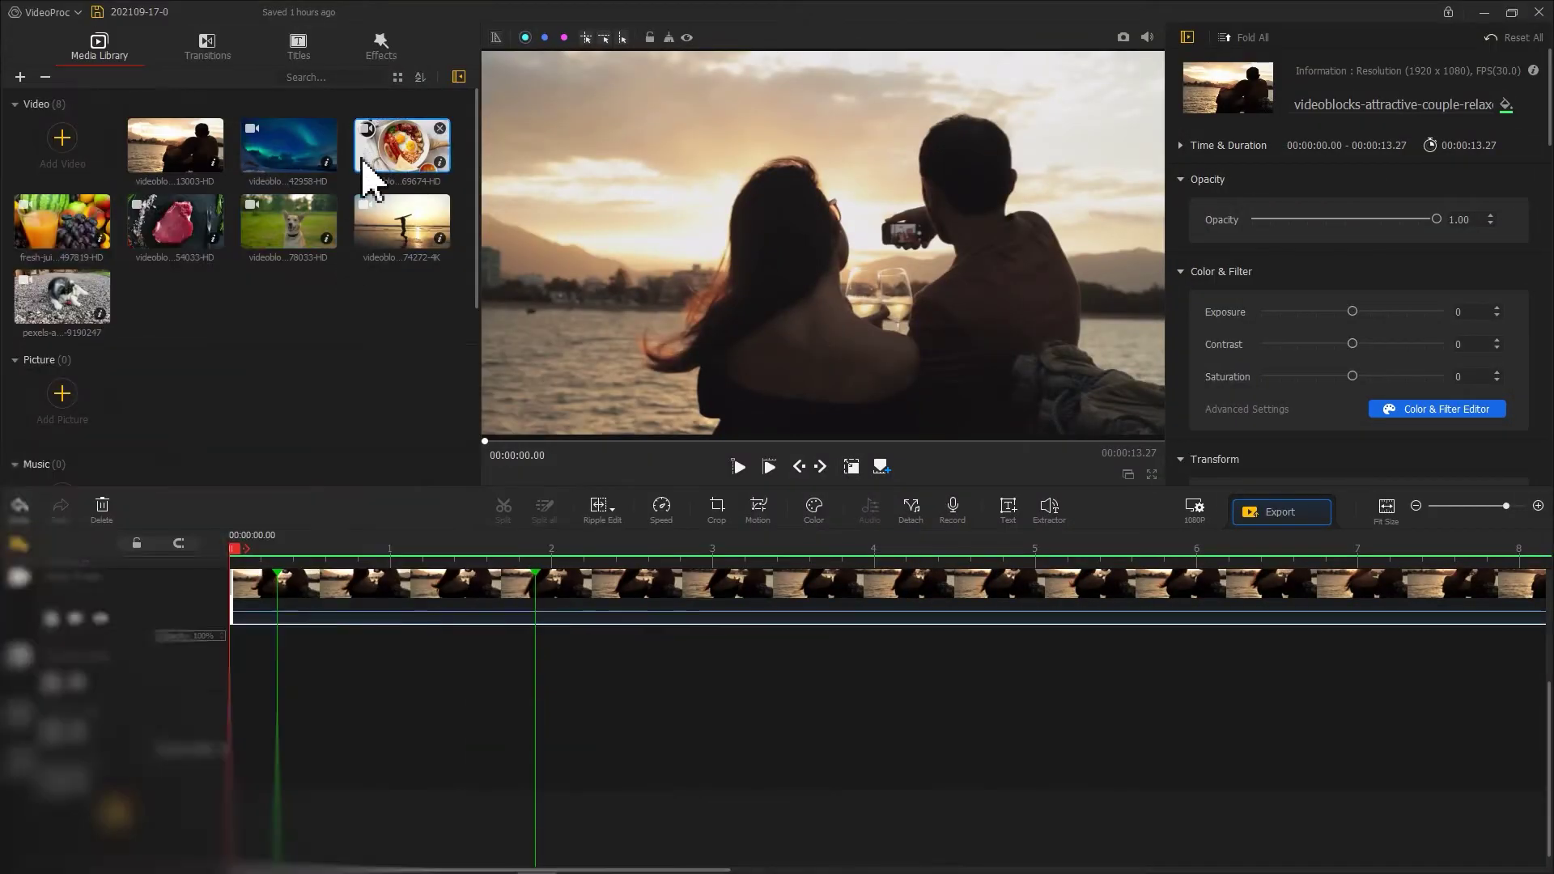
Add a trimmed Disturb filter and a Wipe Right transition between the steak and breakfast clips.
click(377, 39)
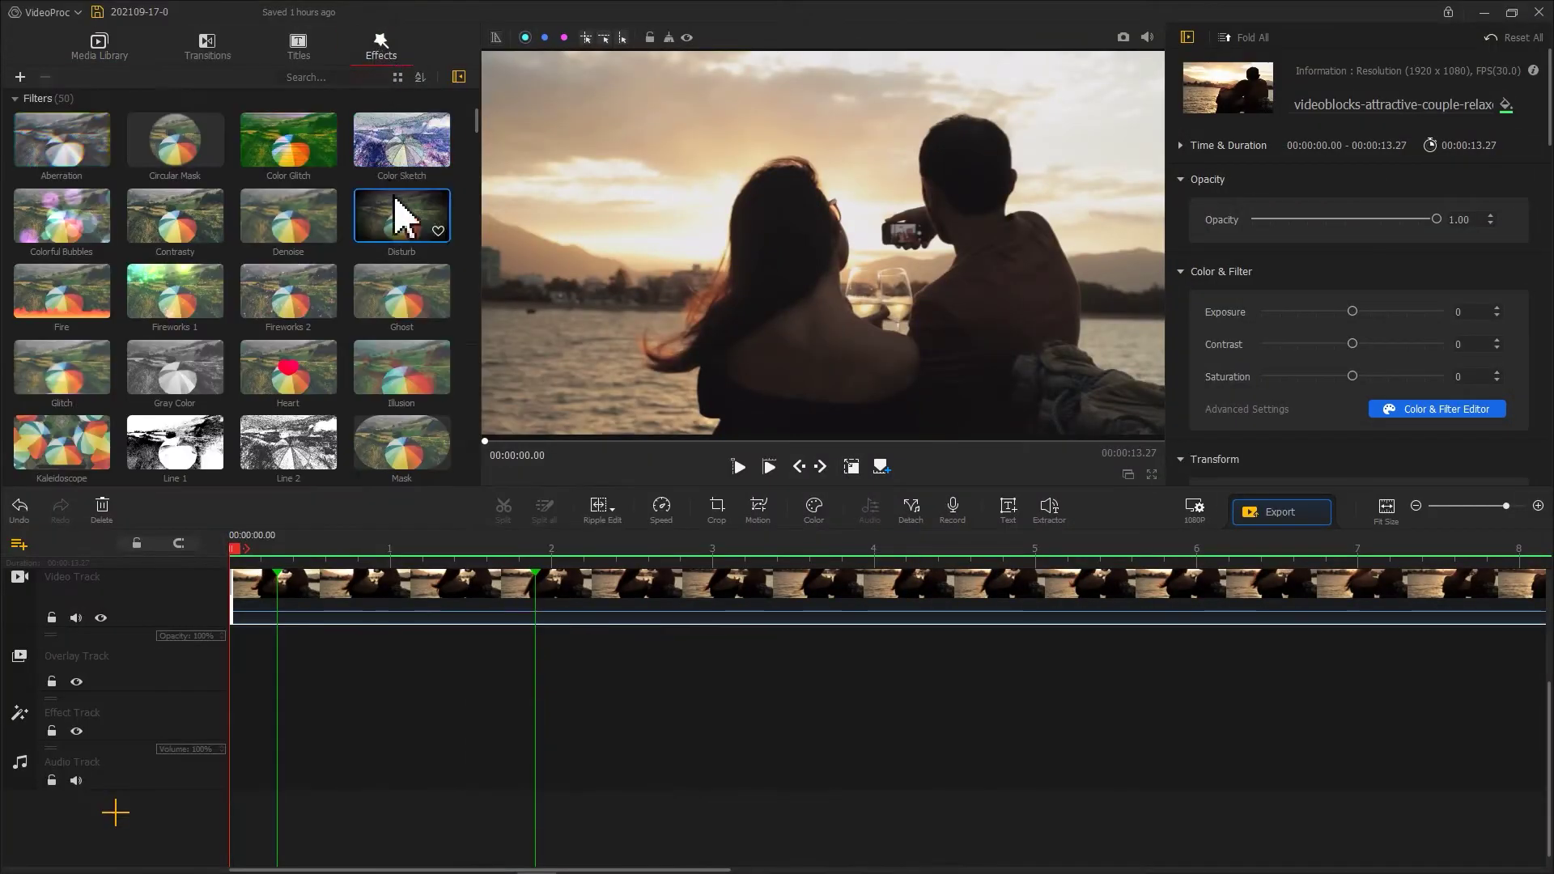
drag(403, 219, 261, 704)
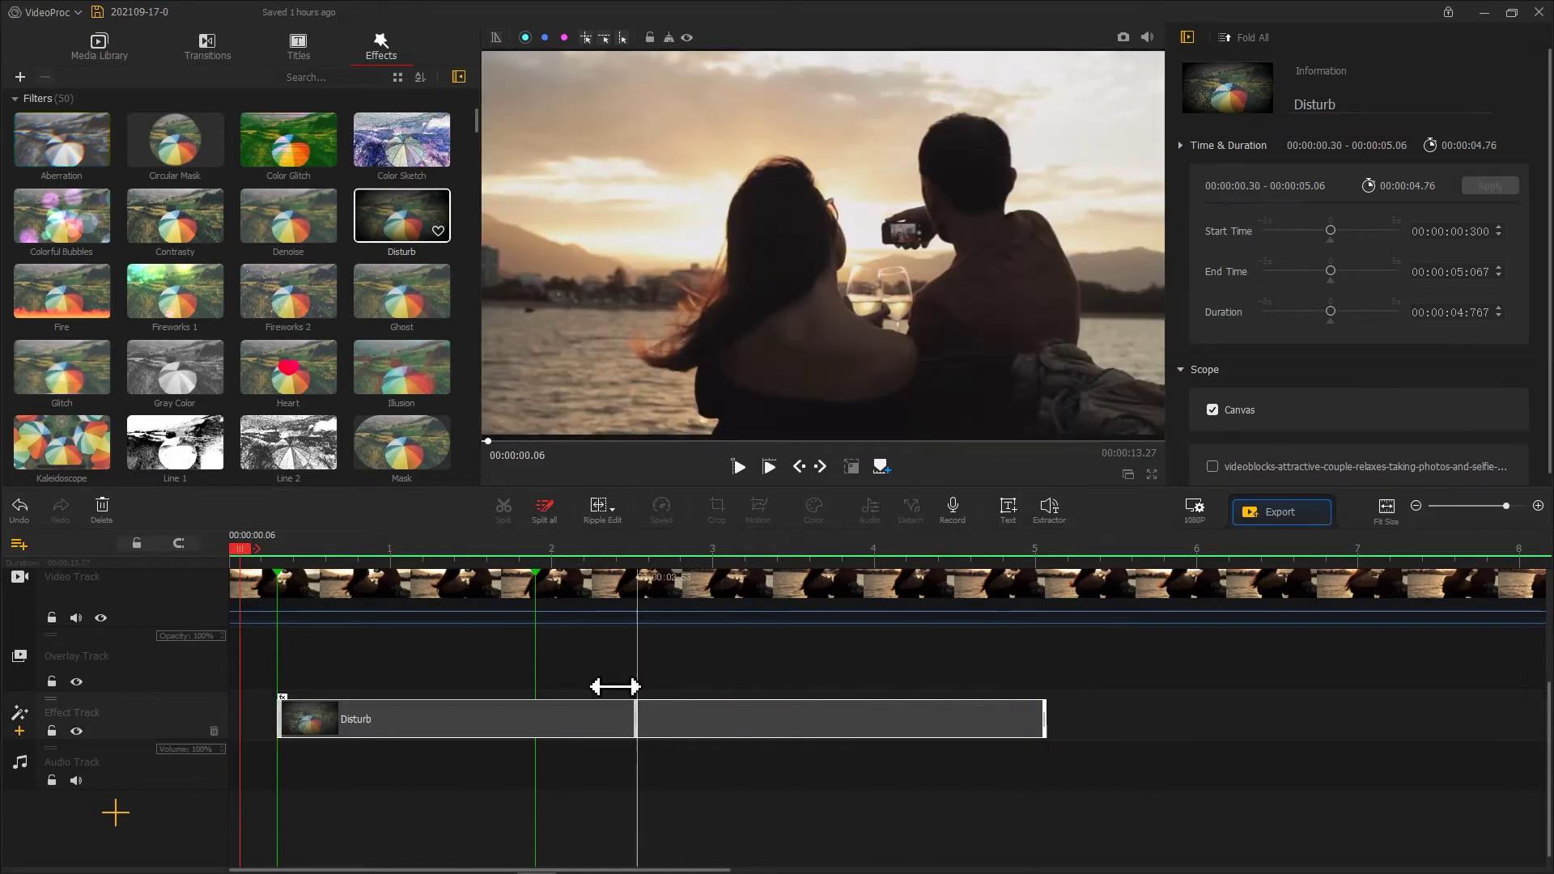
drag(615, 687, 538, 687)
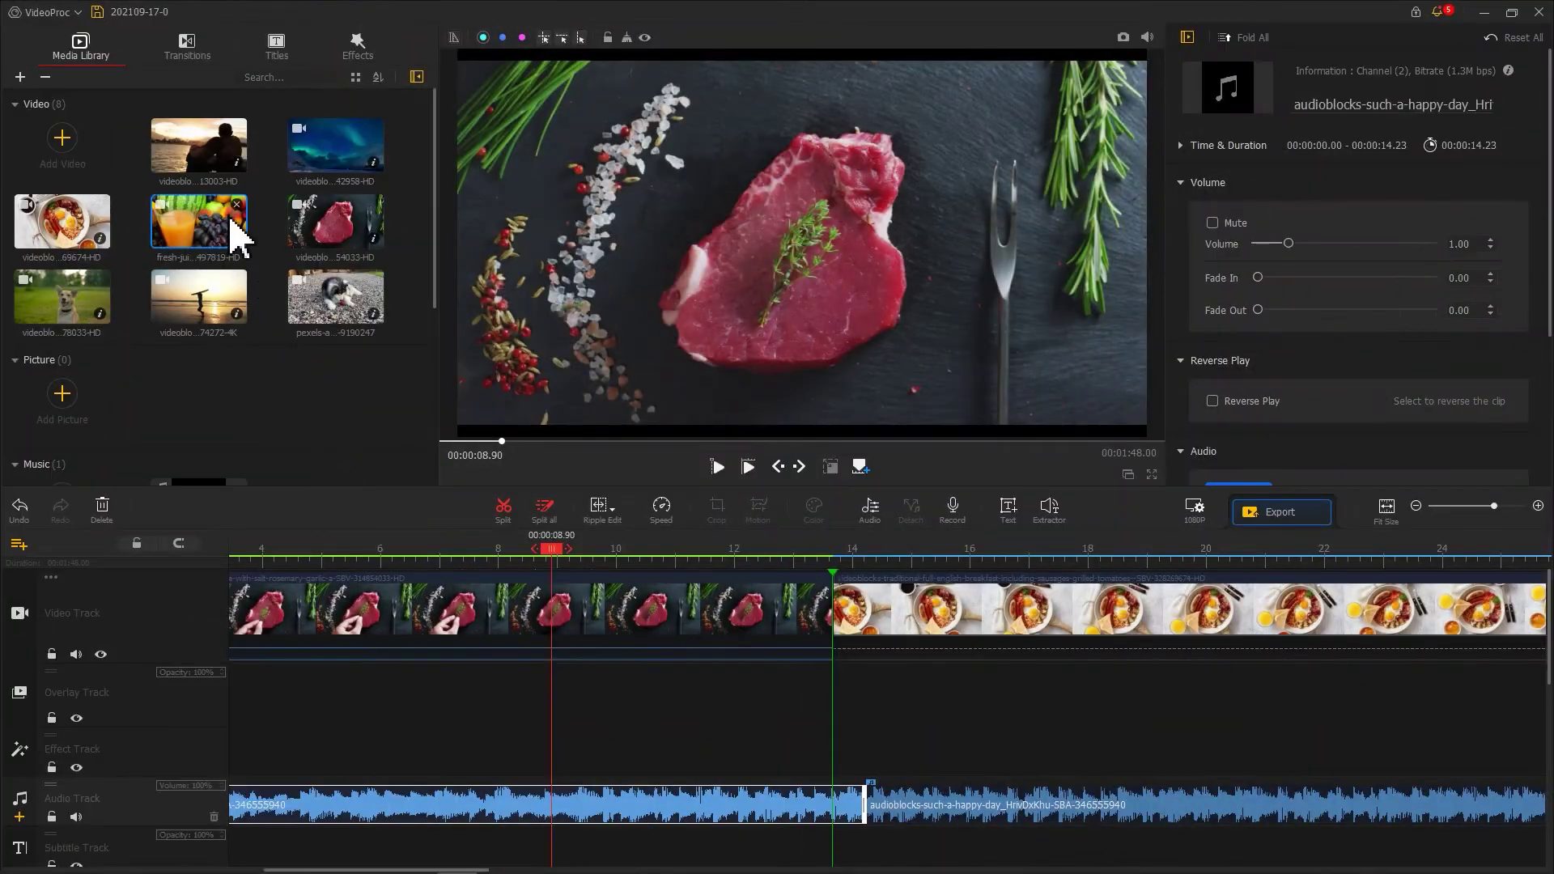
click(188, 50)
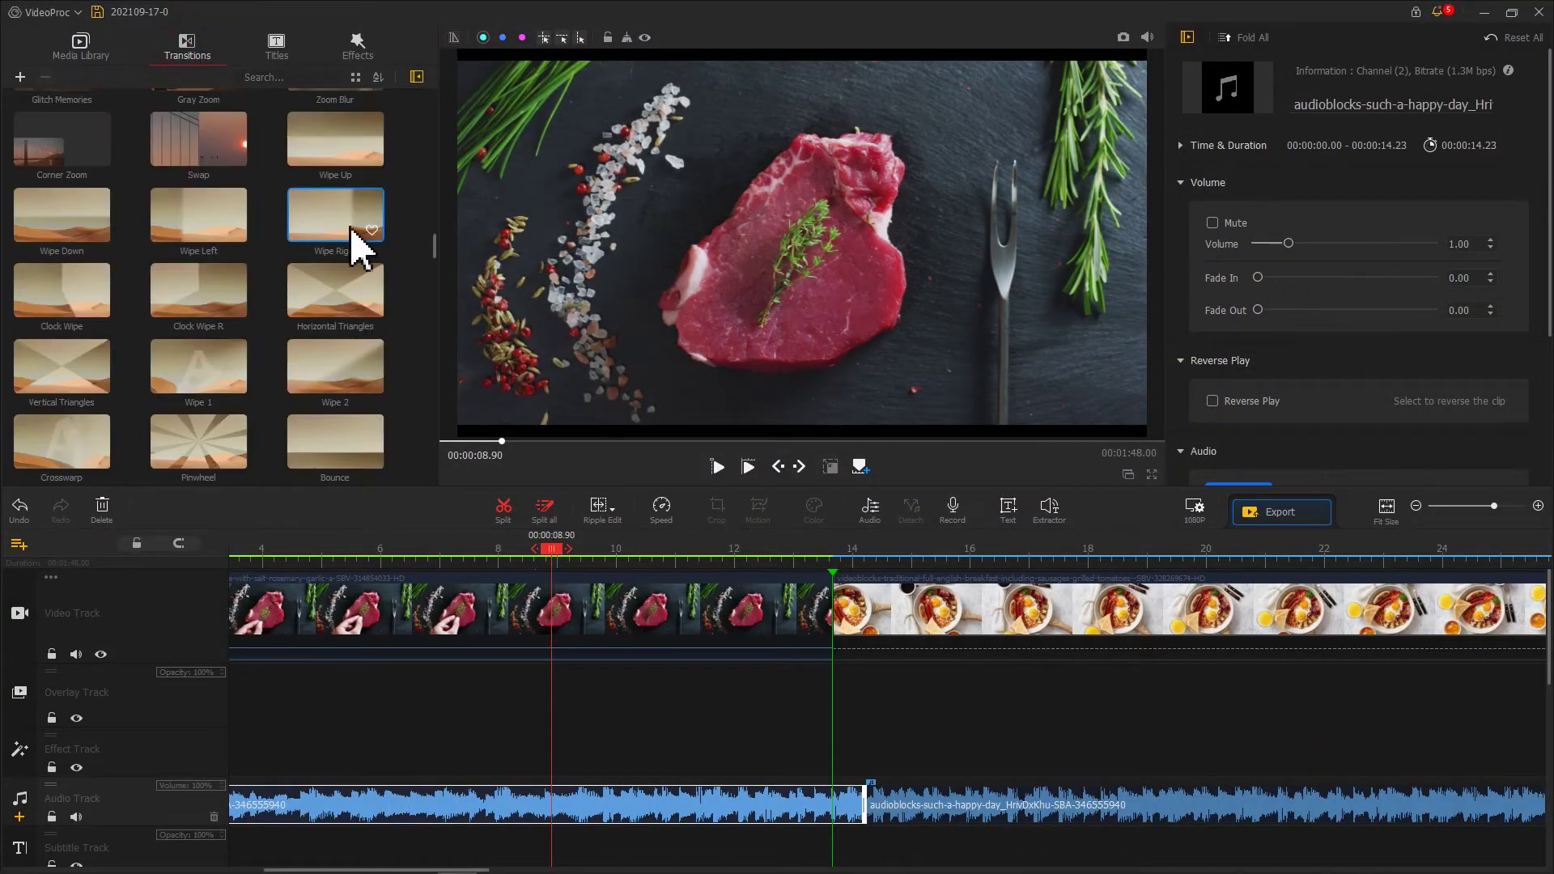
drag(350, 244, 822, 619)
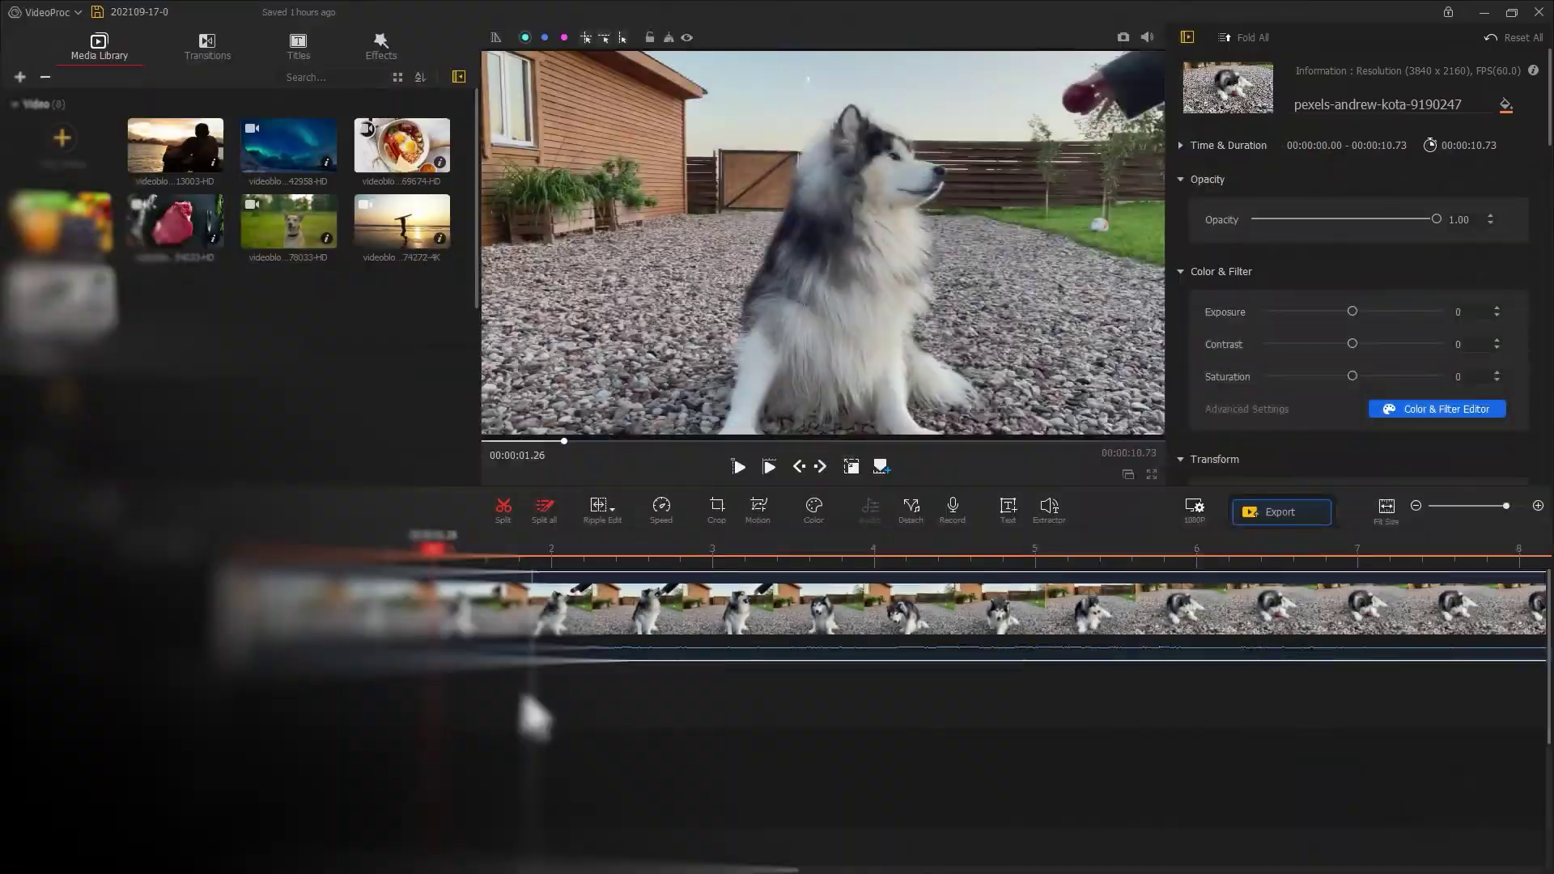
Add two markers at different points inside the dog clip using Add Marker in Clip.
right_click(444, 604)
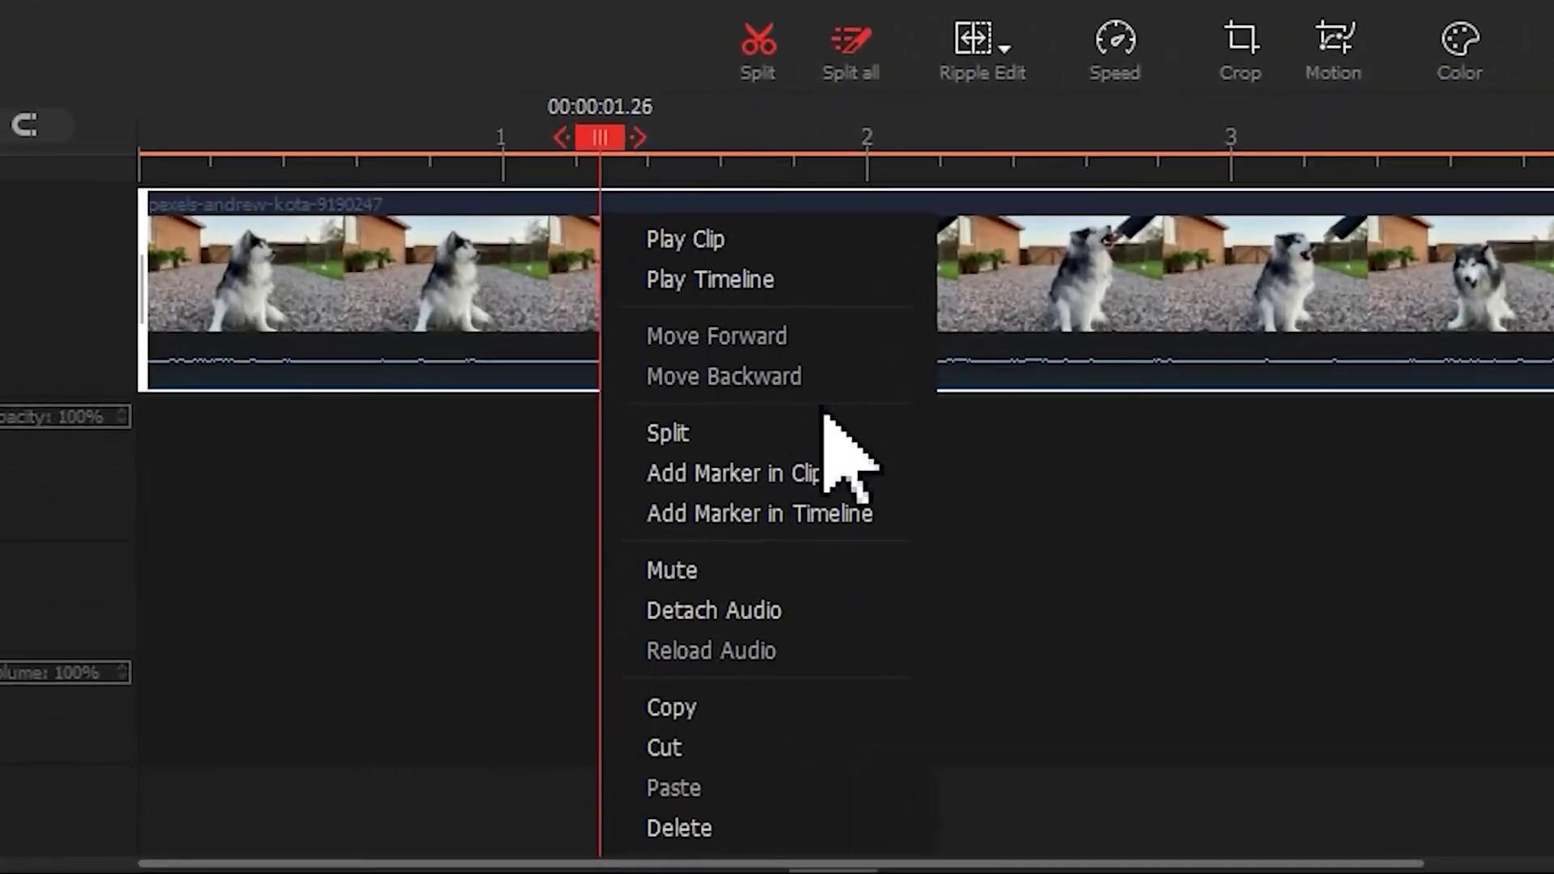
click(863, 478)
click(540, 553)
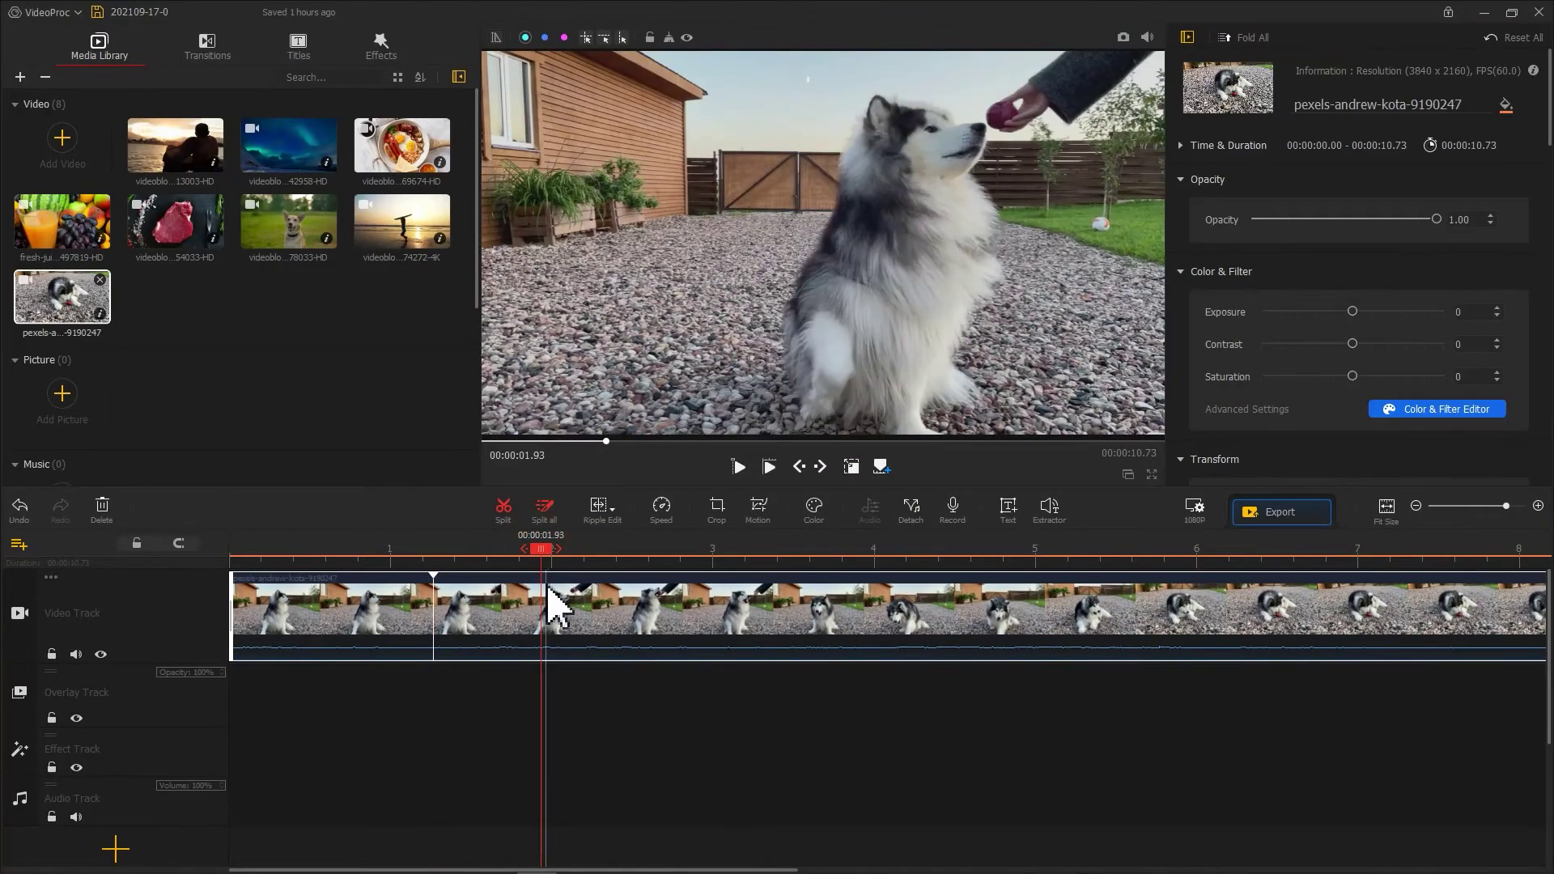
click(639, 698)
right_click(648, 579)
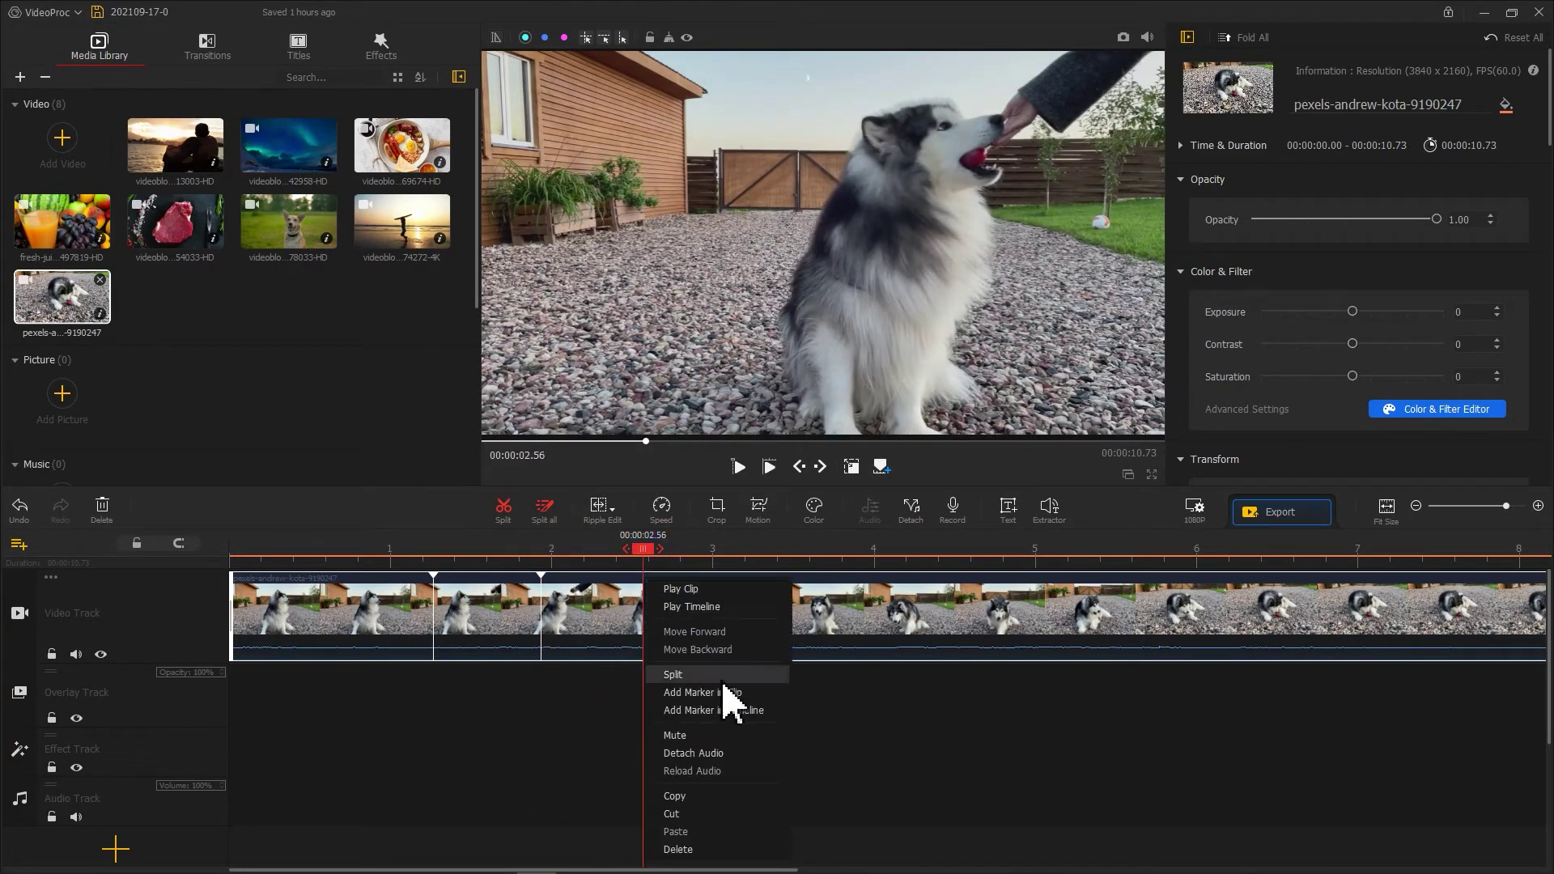
click(726, 695)
Split the dog clip at a marker with Split from Marker.
click(768, 576)
right_click(843, 690)
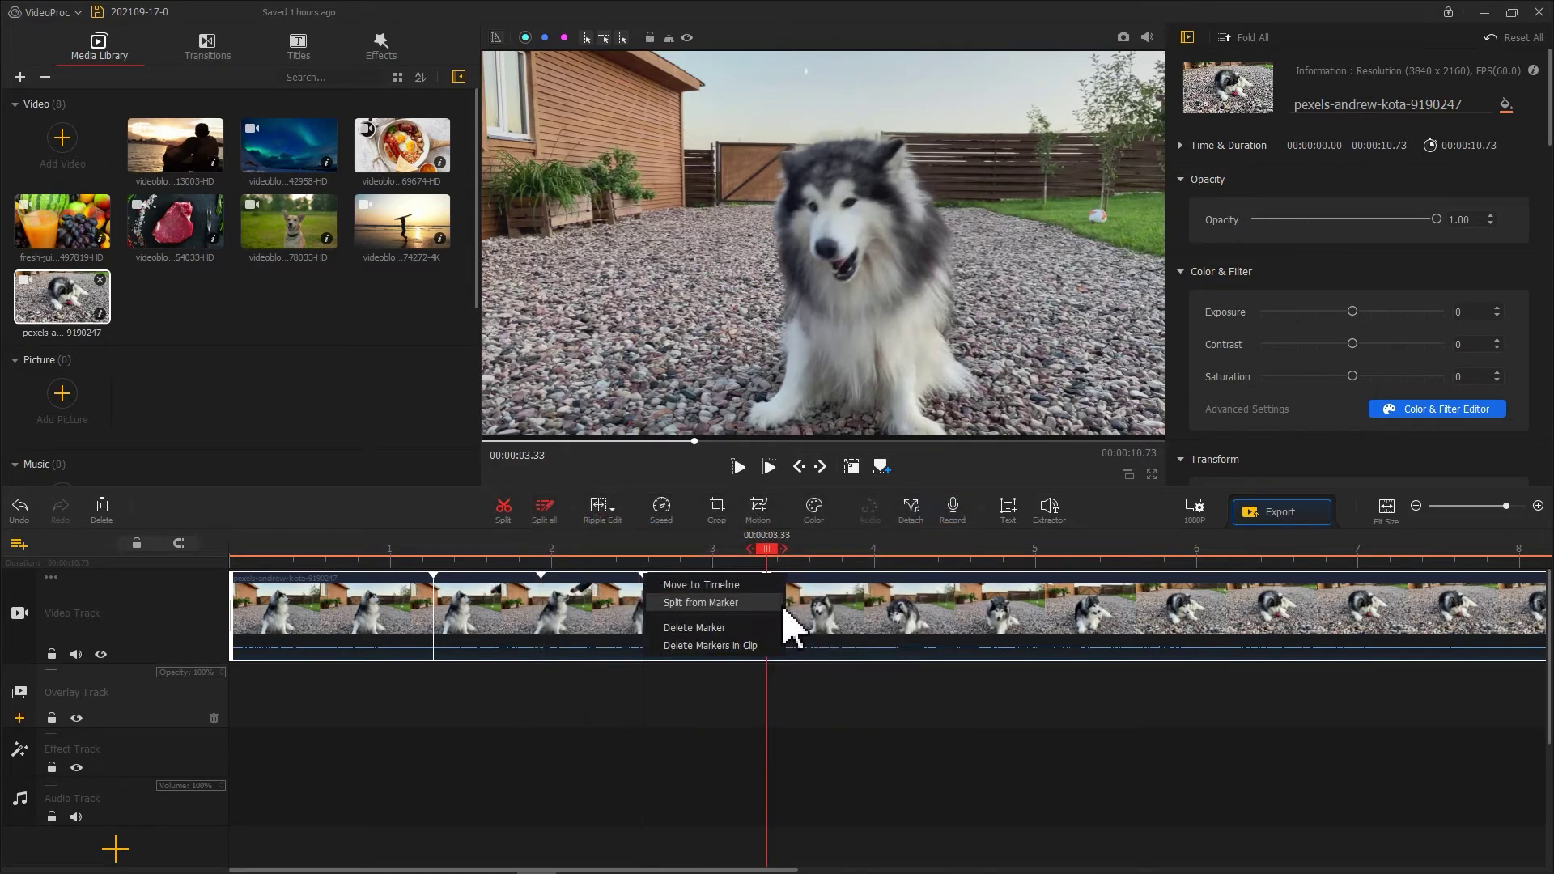
click(783, 604)
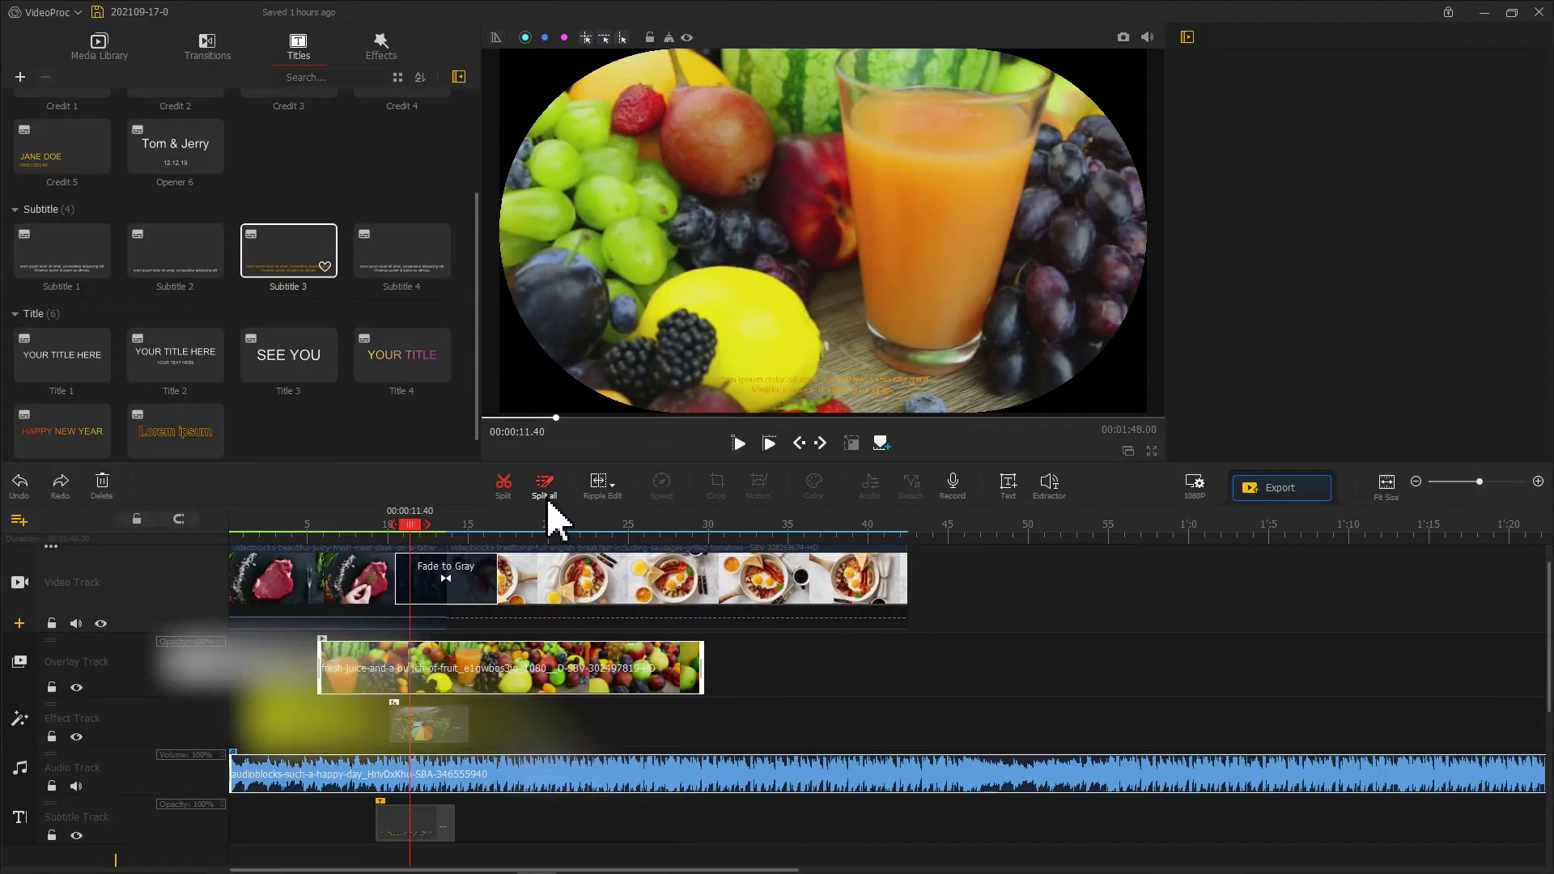
Cut the video, overlay and audio tracks together at 00:00:14.23 with Split all (Alt+Ctrl+B).
click(547, 499)
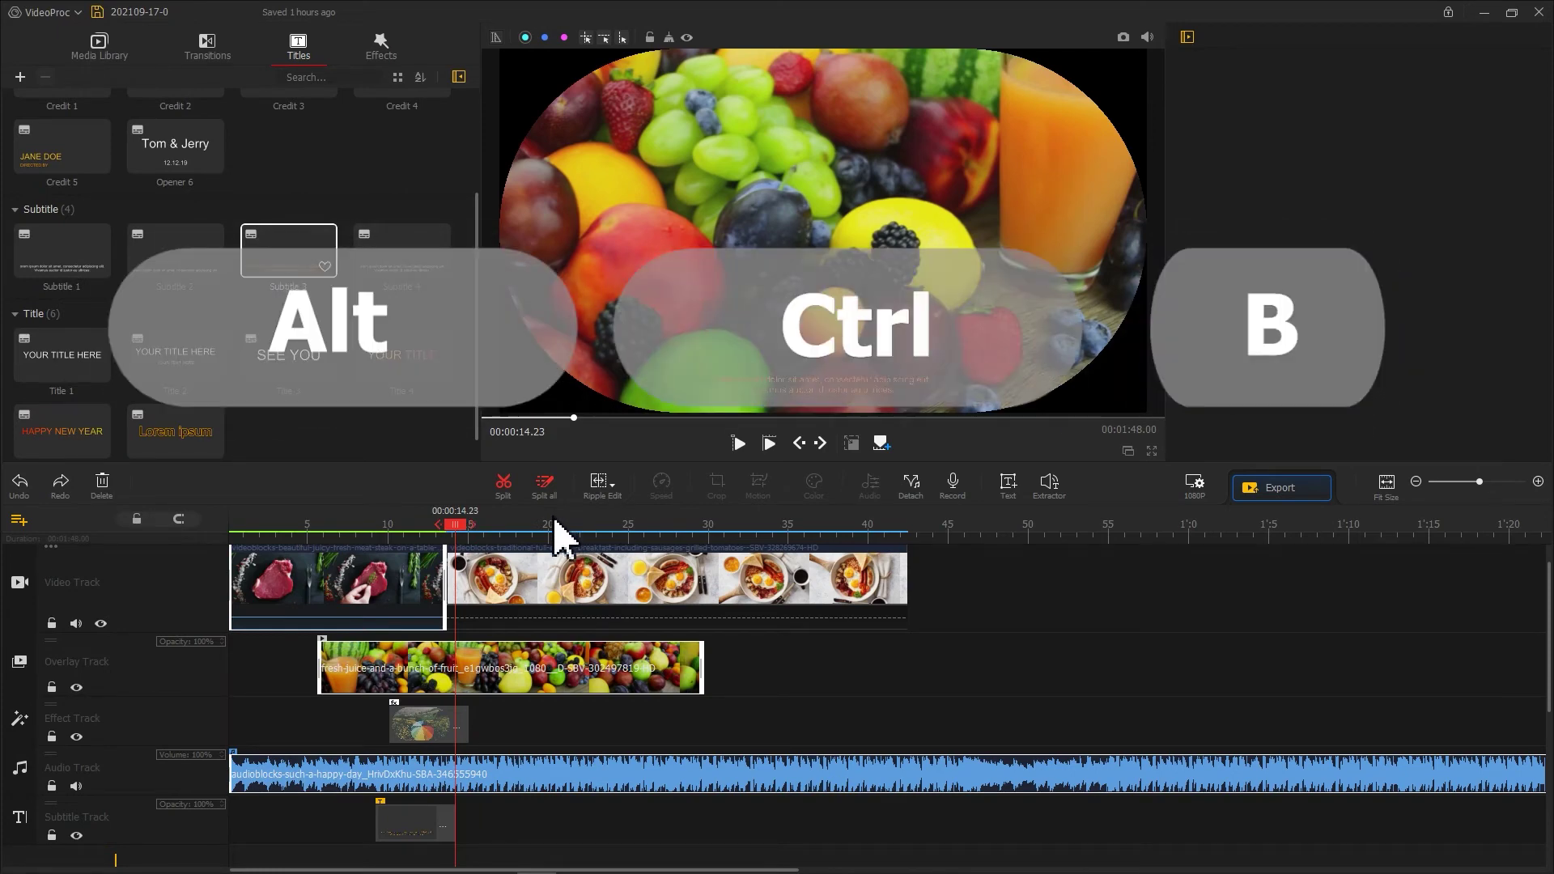
key(ctrl+alt+b)
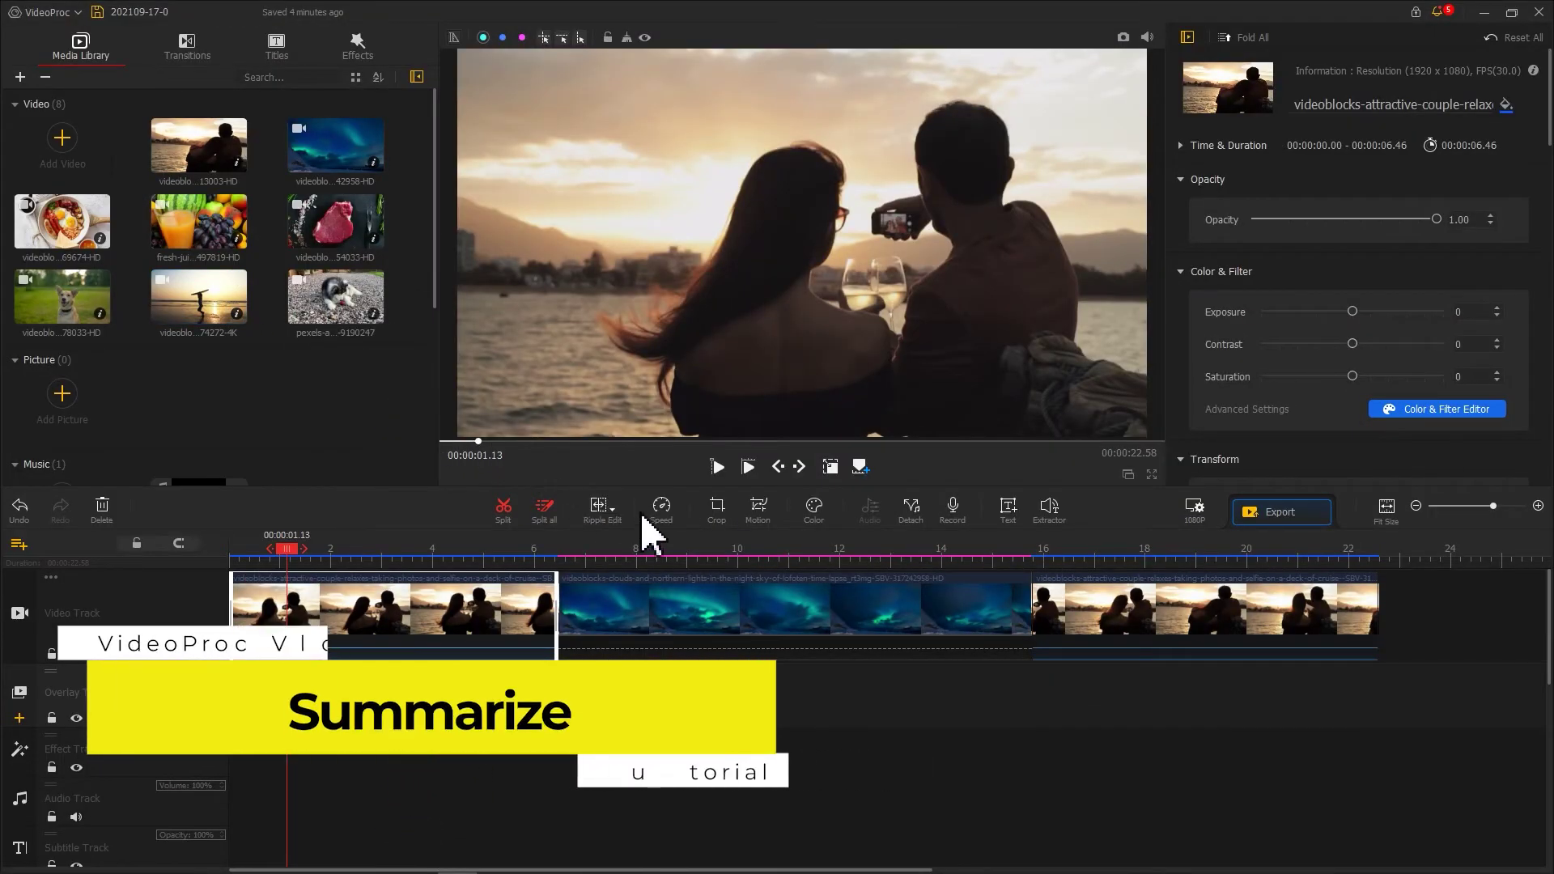
Cut the northern-lights clip and paste it right after the couple clip.
right_click(800, 602)
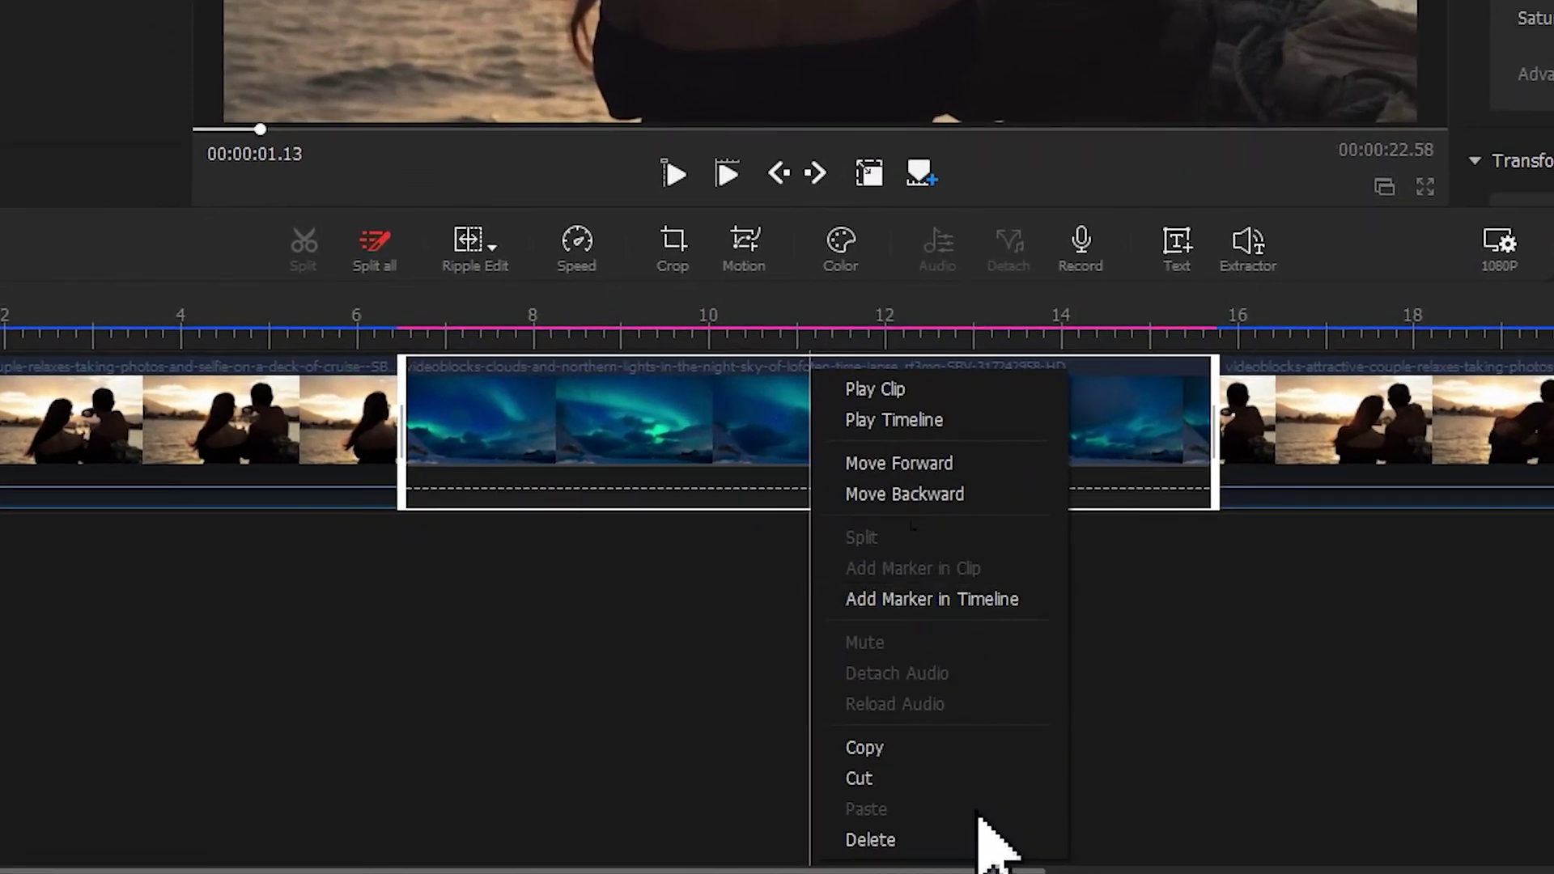
click(982, 841)
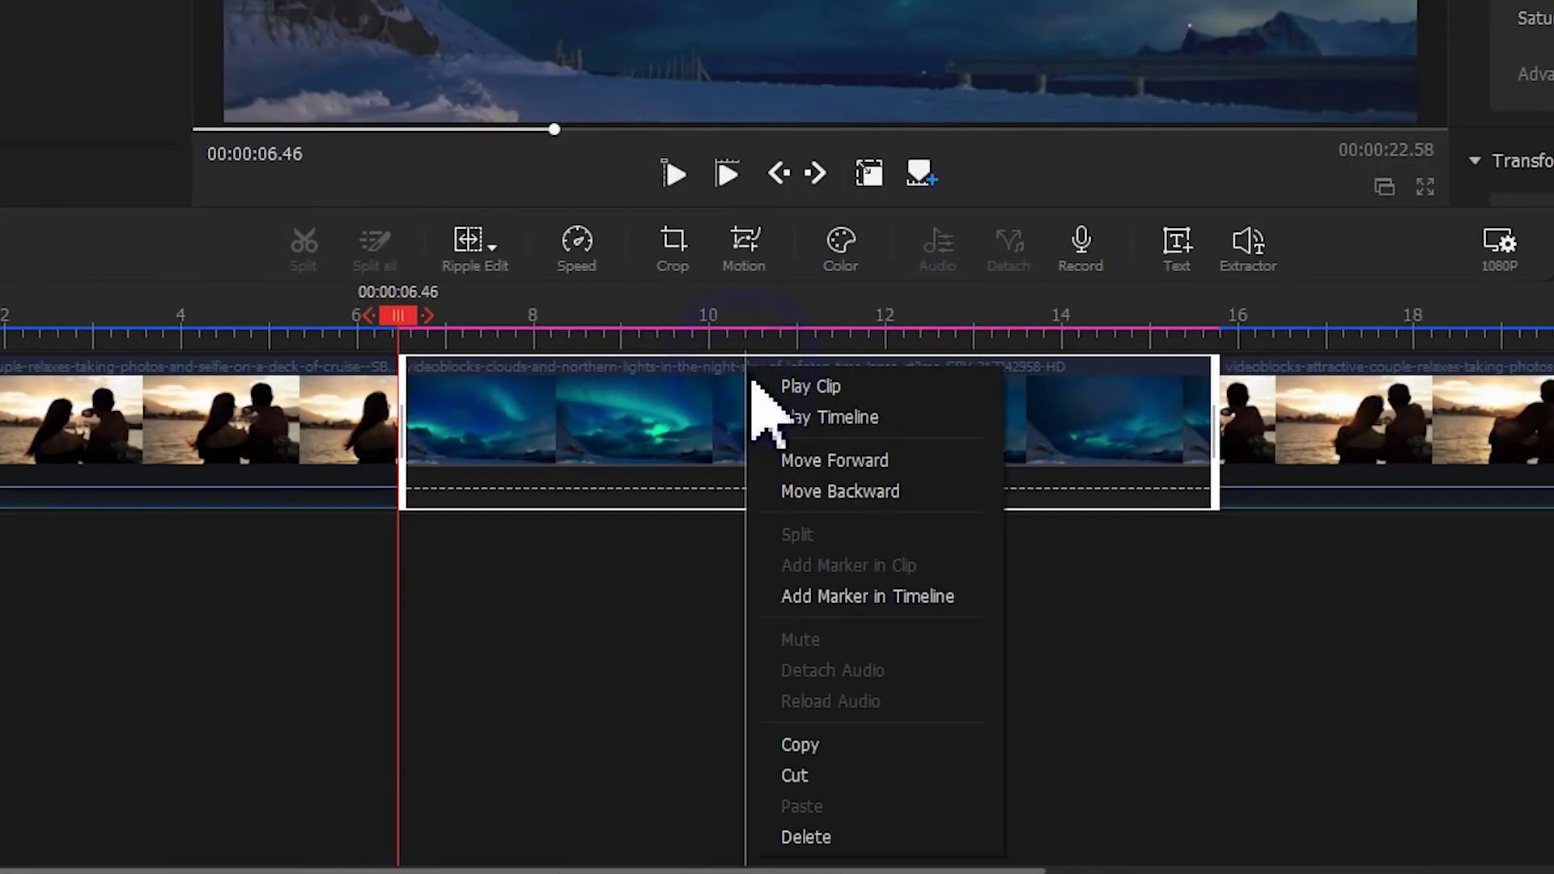
click(909, 744)
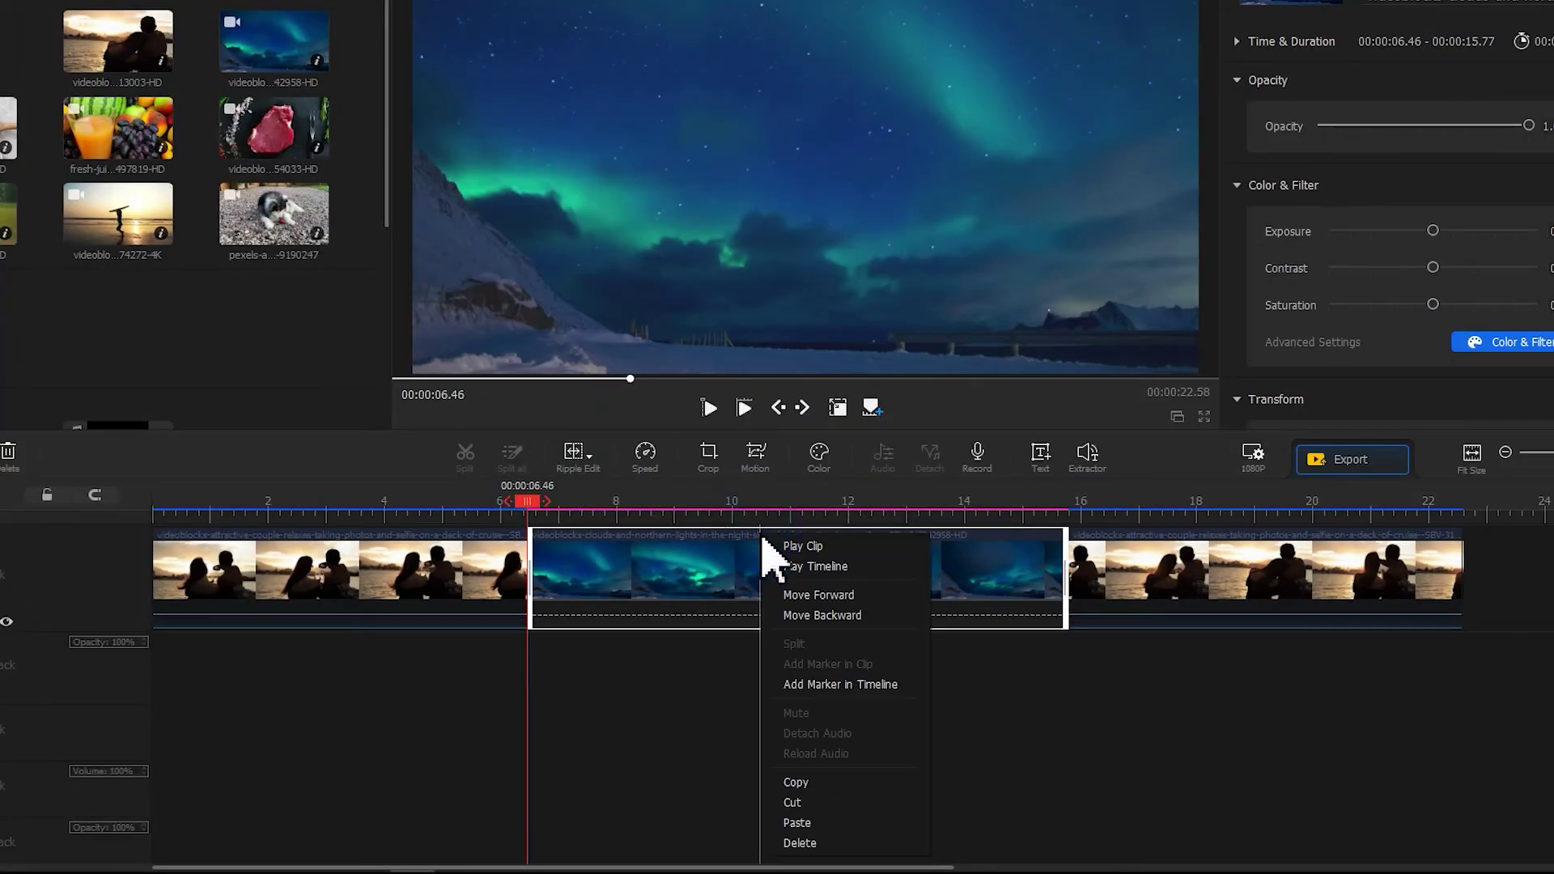
click(897, 614)
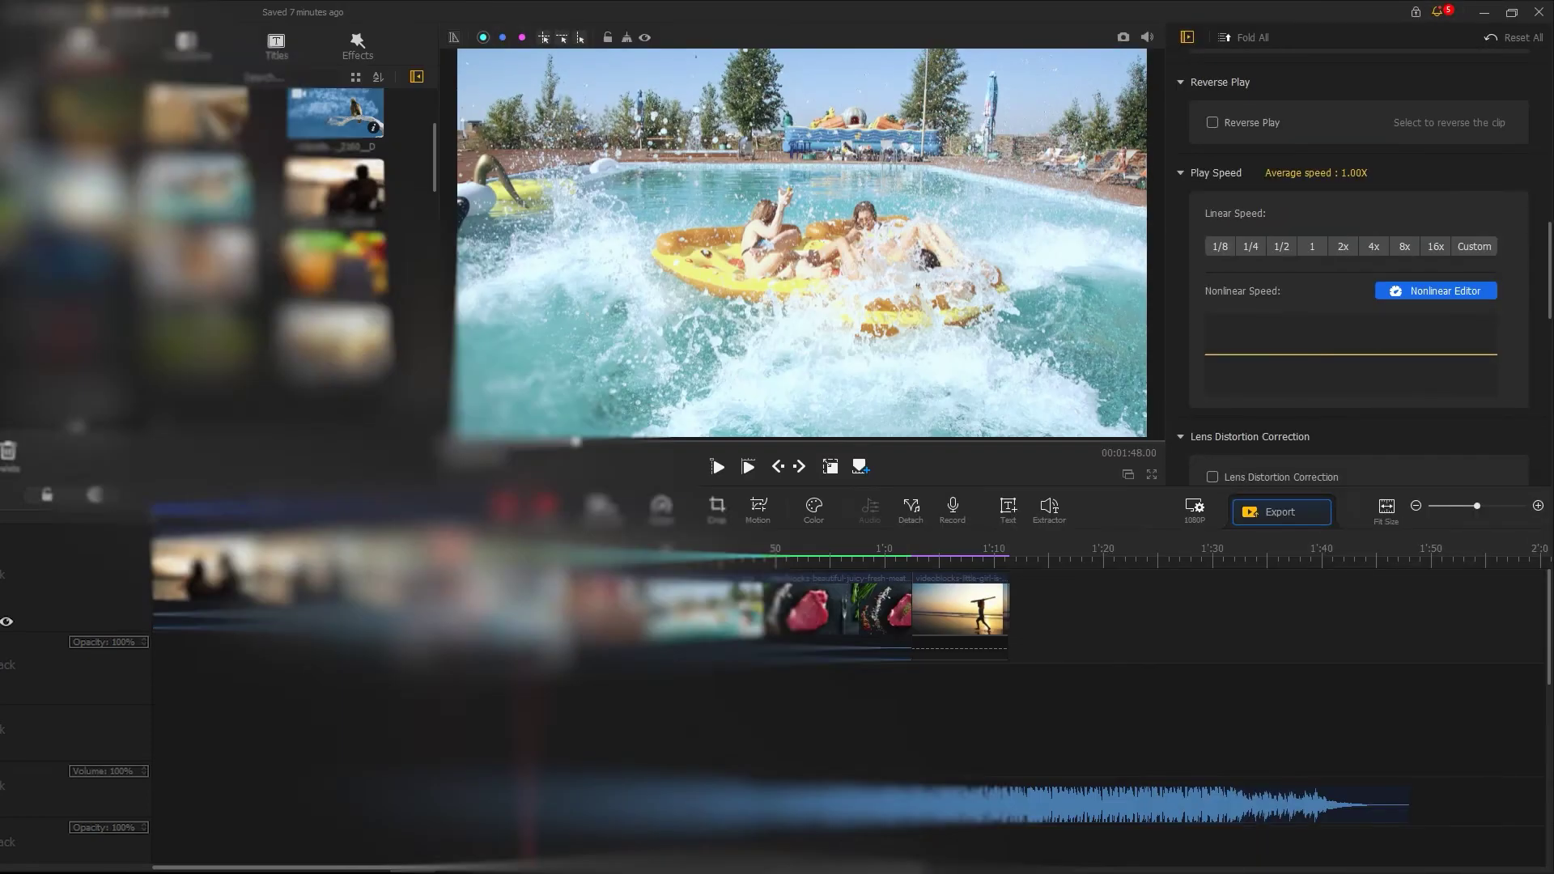
Rotate the breakfast clip to about 180 degrees so it plays upside down.
click(580, 612)
drag(231, 278, 924, 613)
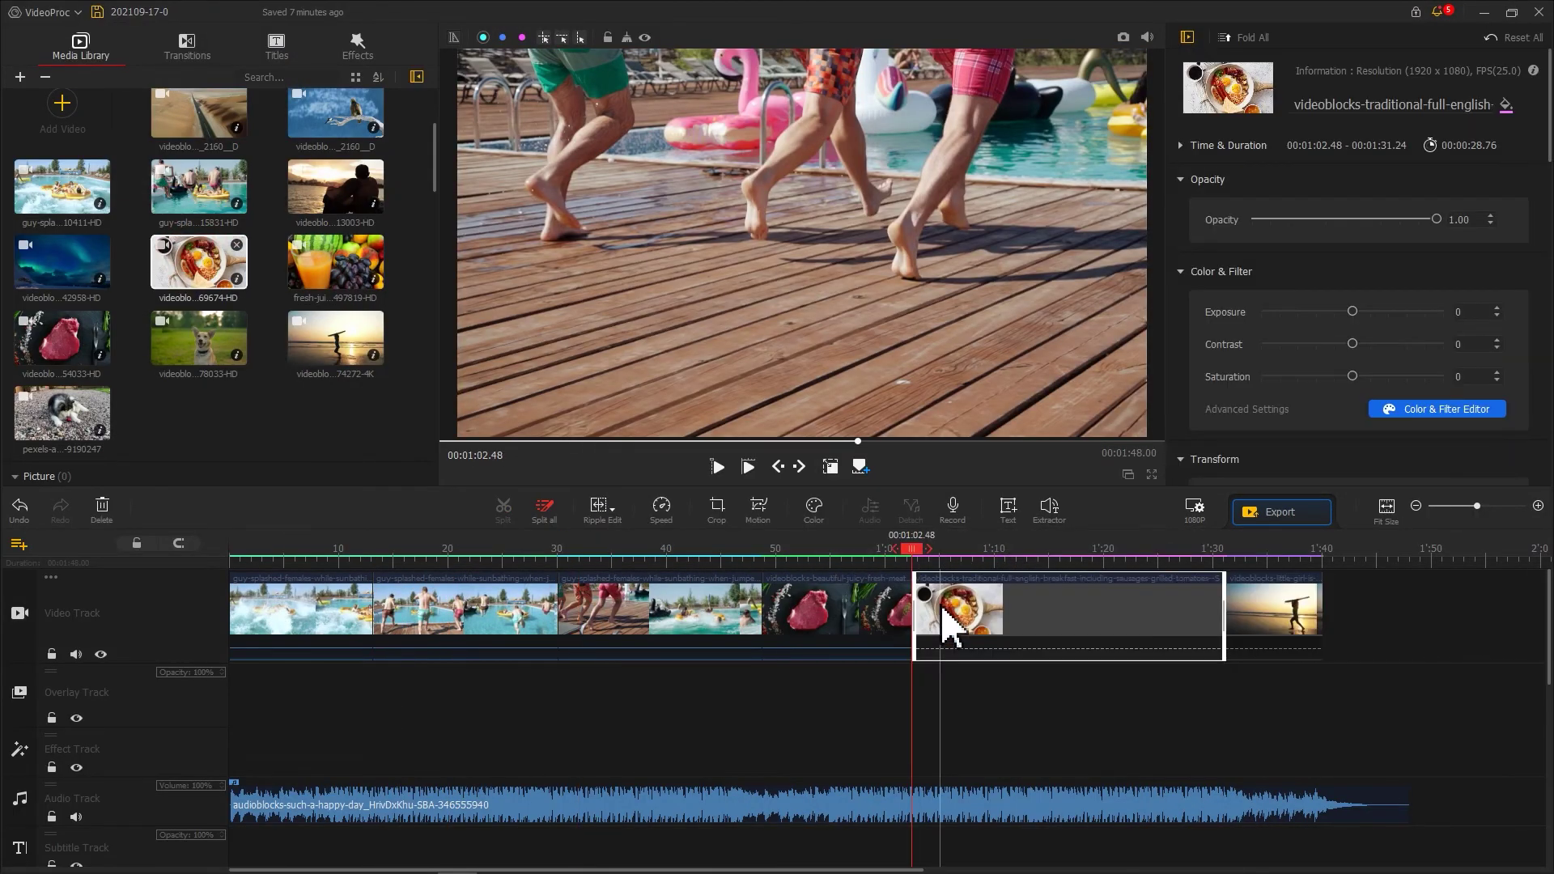
scroll(1259, 309, down, 3)
drag(1274, 305, 1357, 314)
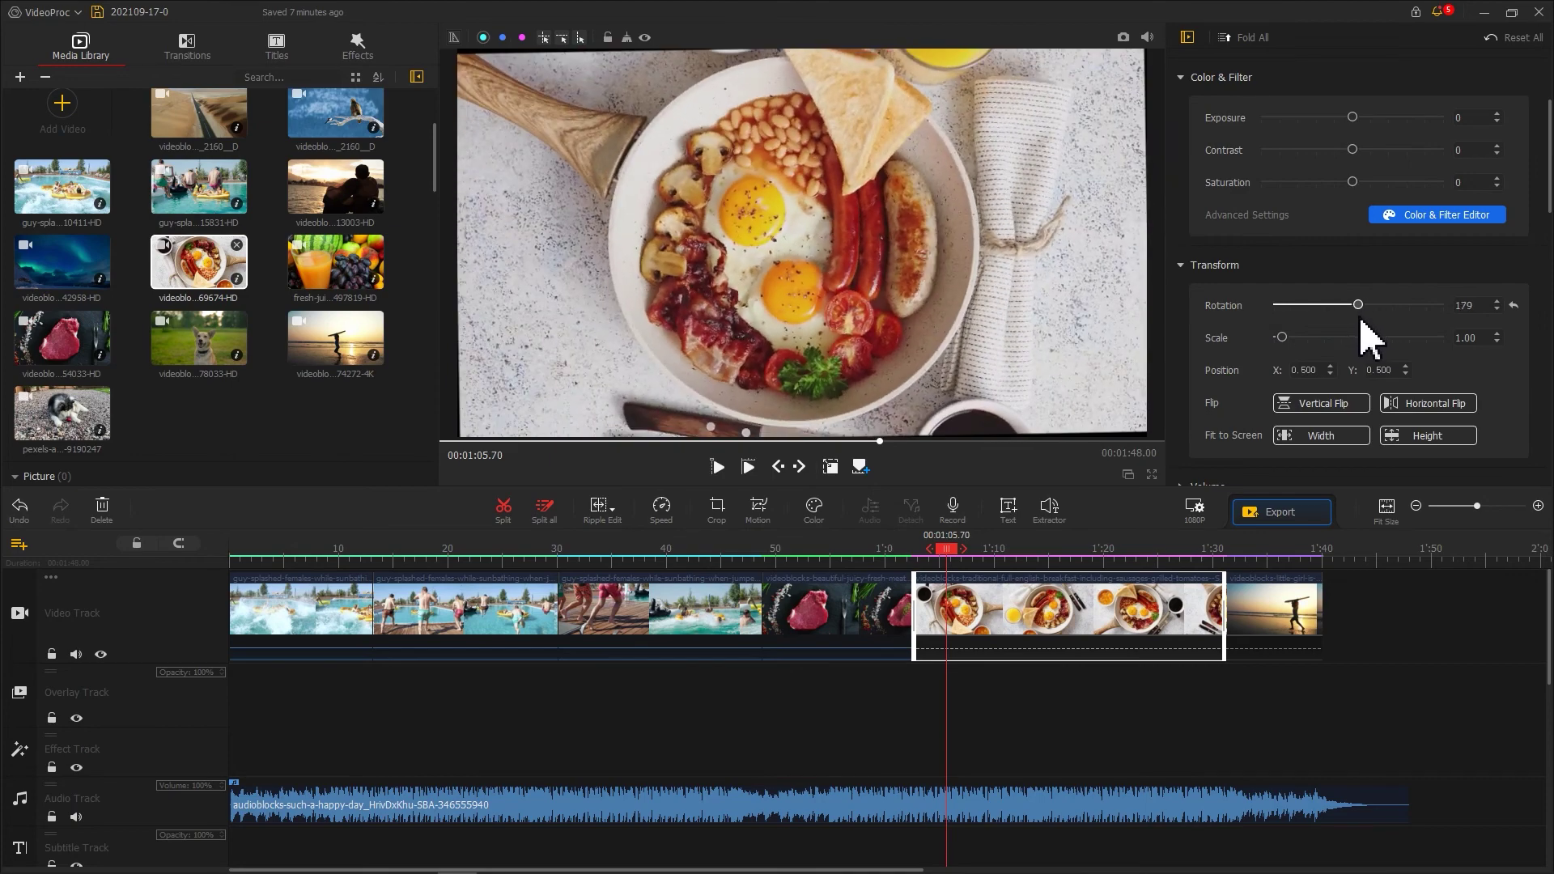
scroll(1346, 361, down, 3)
Add a wipe transition by the steak clip and a lengthened Contrast effect over the pool clips.
click(195, 49)
drag(335, 139, 916, 622)
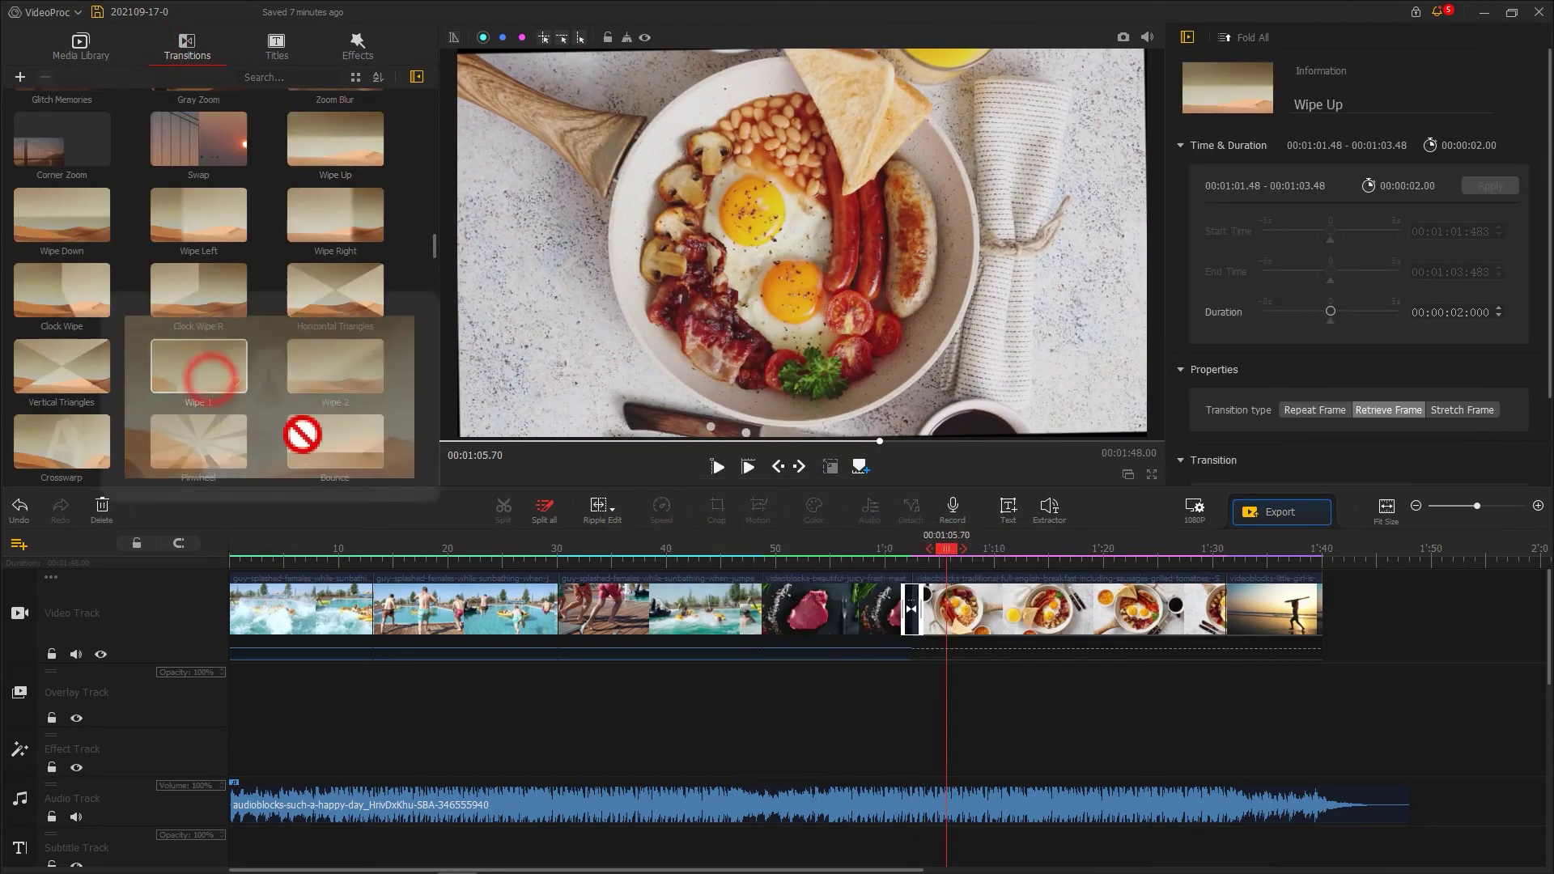
drag(198, 364, 761, 607)
click(359, 49)
mouse_move(336, 256)
mouse_down()
mouse_move(535, 632)
mouse_move(541, 754)
mouse_up()
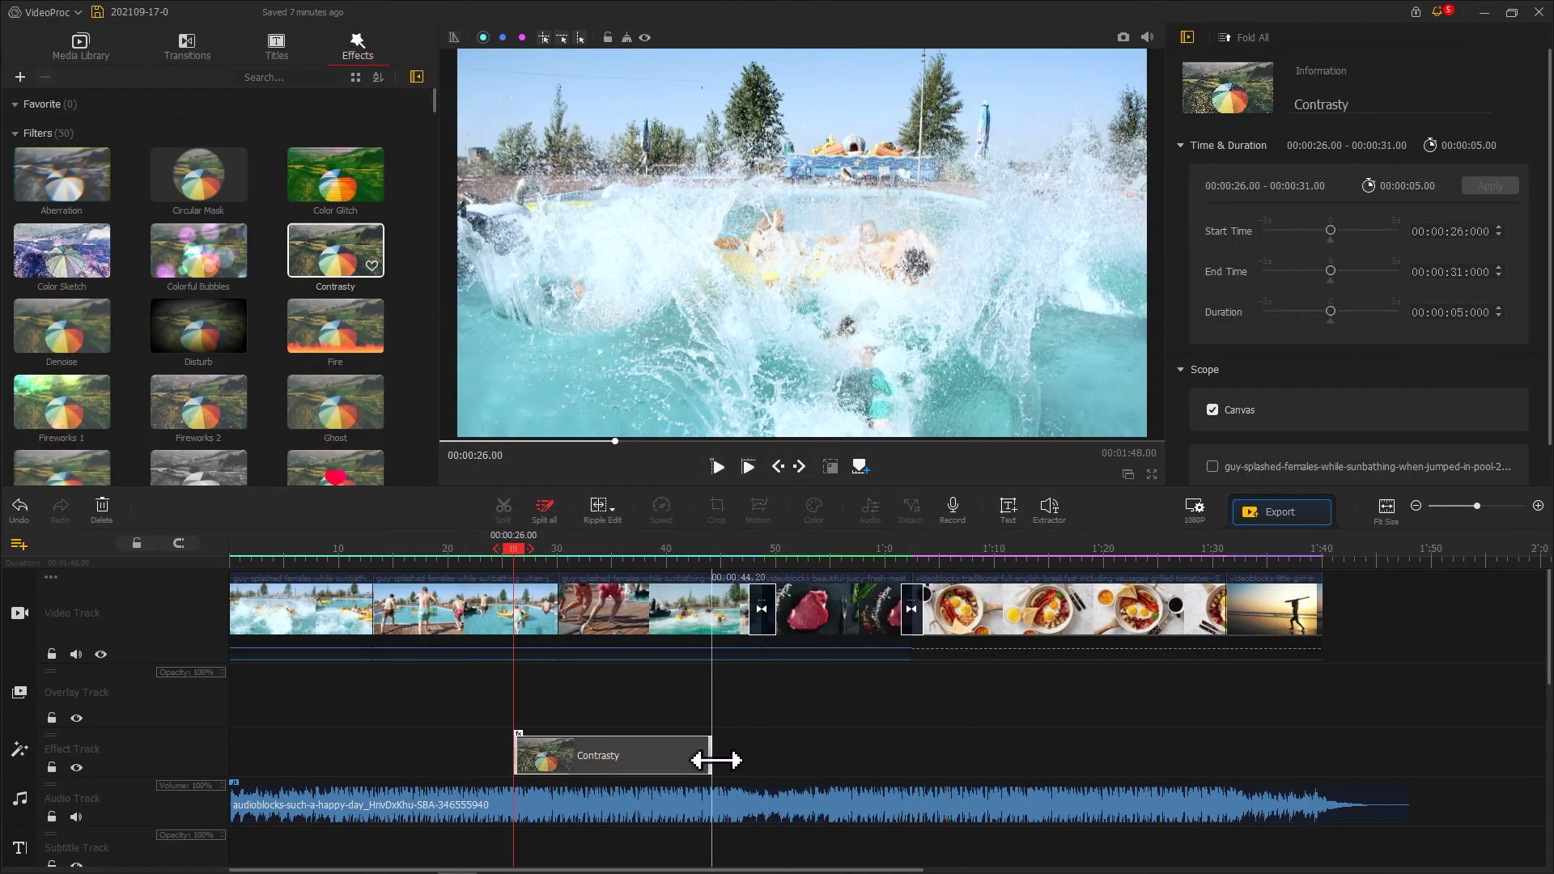
drag(715, 757, 809, 757)
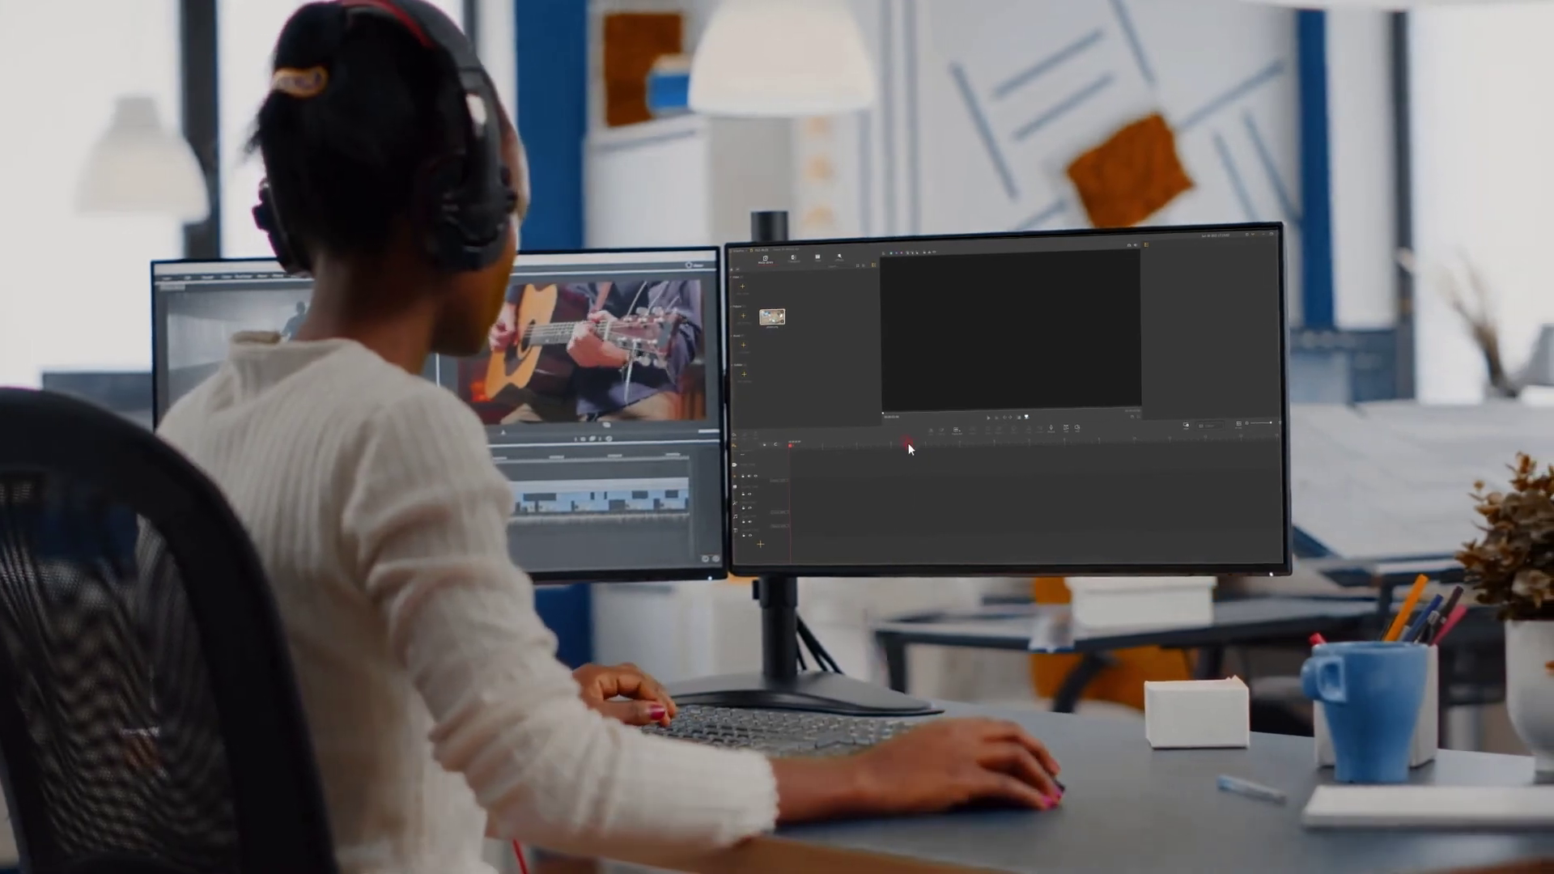